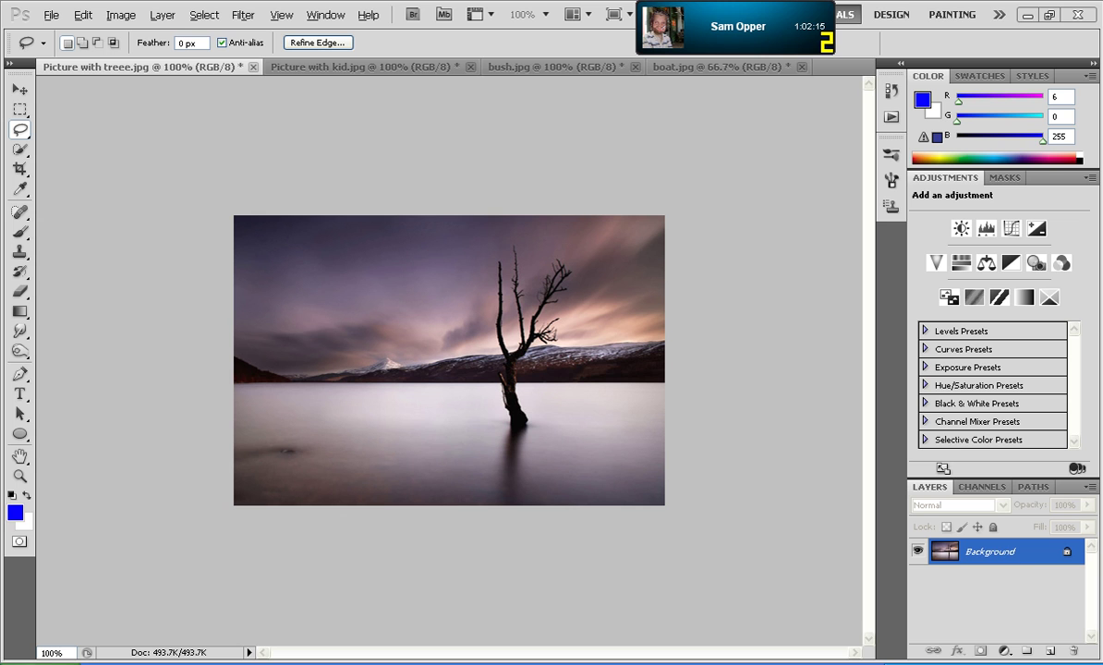
Step: Drag a rough Lasso outline around the lone bare tree in the lake photo
left_click_drag(499, 247, 506, 243)
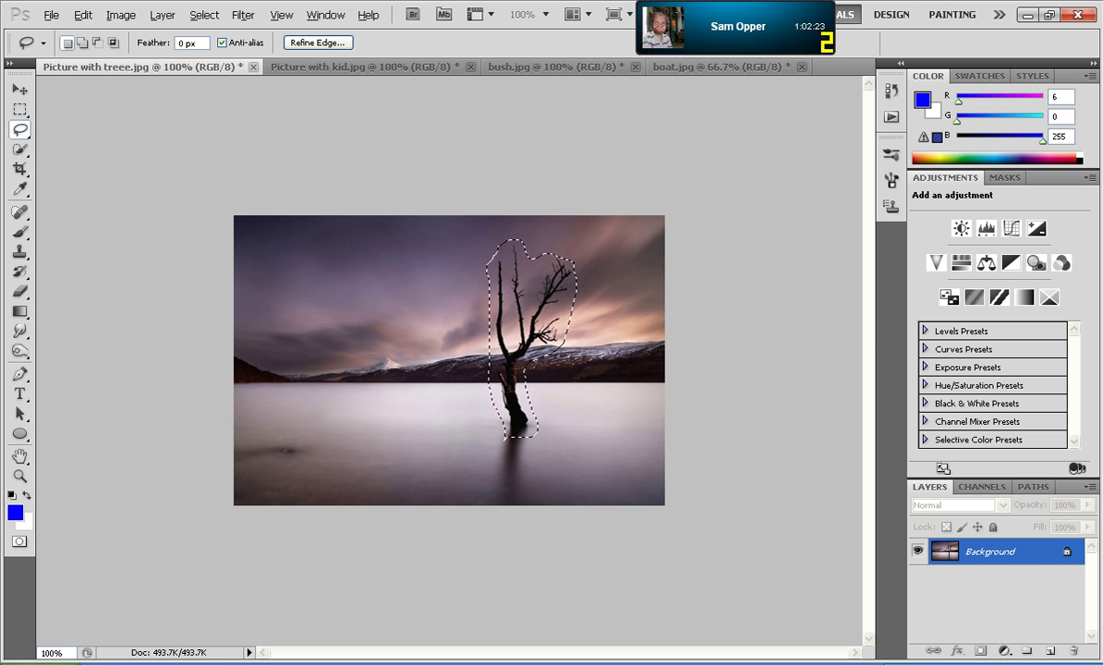
Step: Content-Aware fill the lassoed tree via Edit > Fill, then deselect
key("shift+BackSpace")
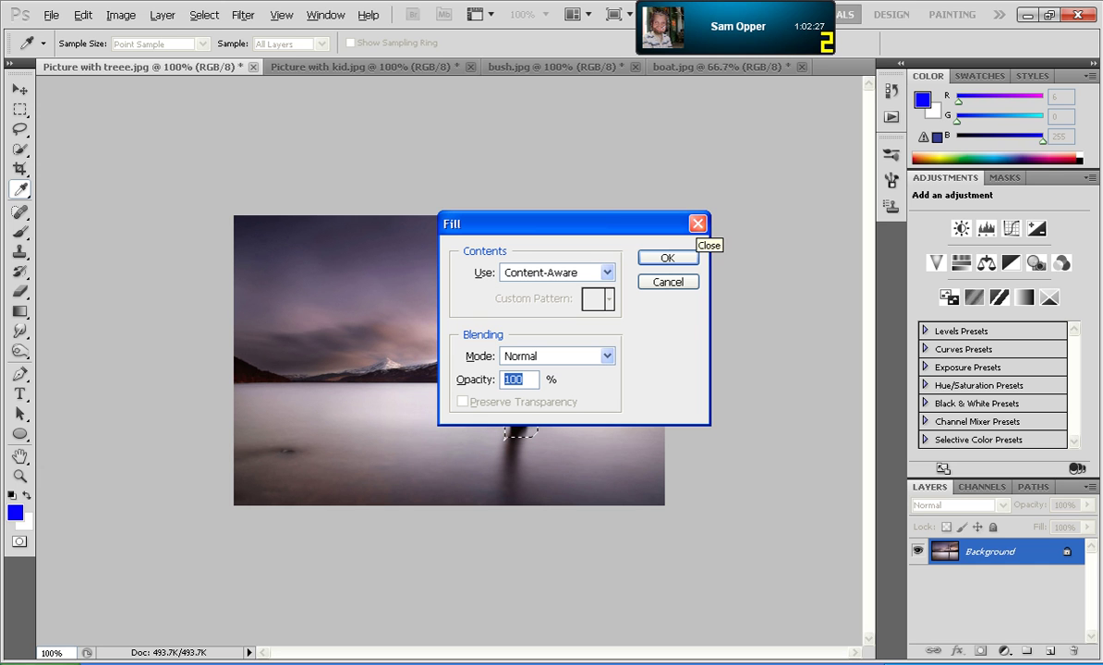
left_click(698, 223)
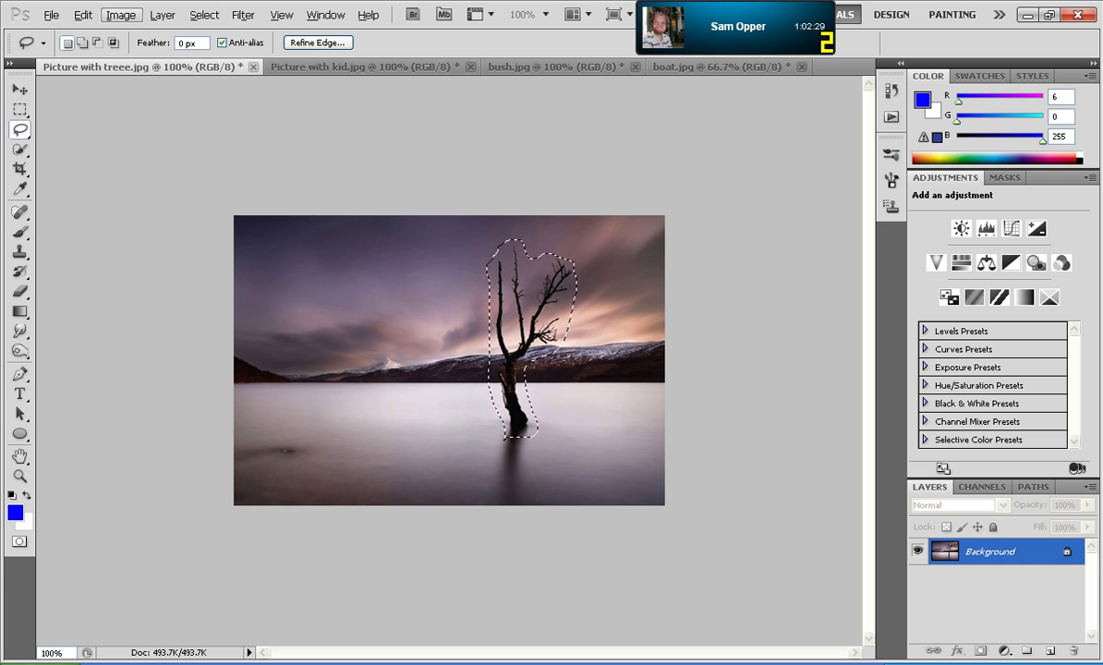
left_click(82, 14)
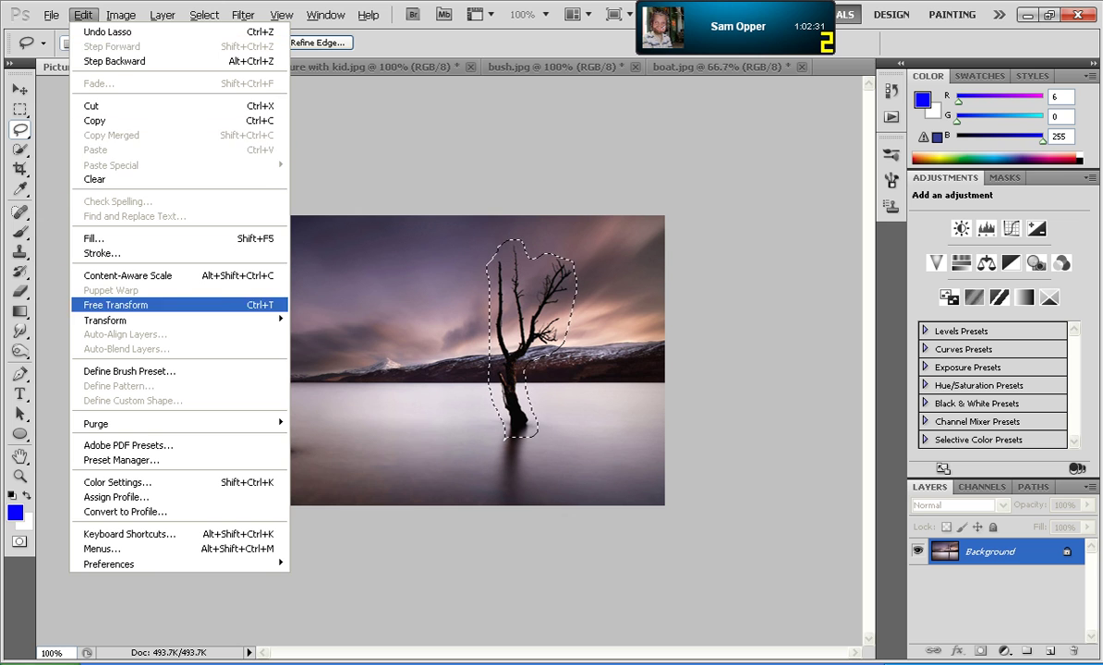
left_click(92, 239)
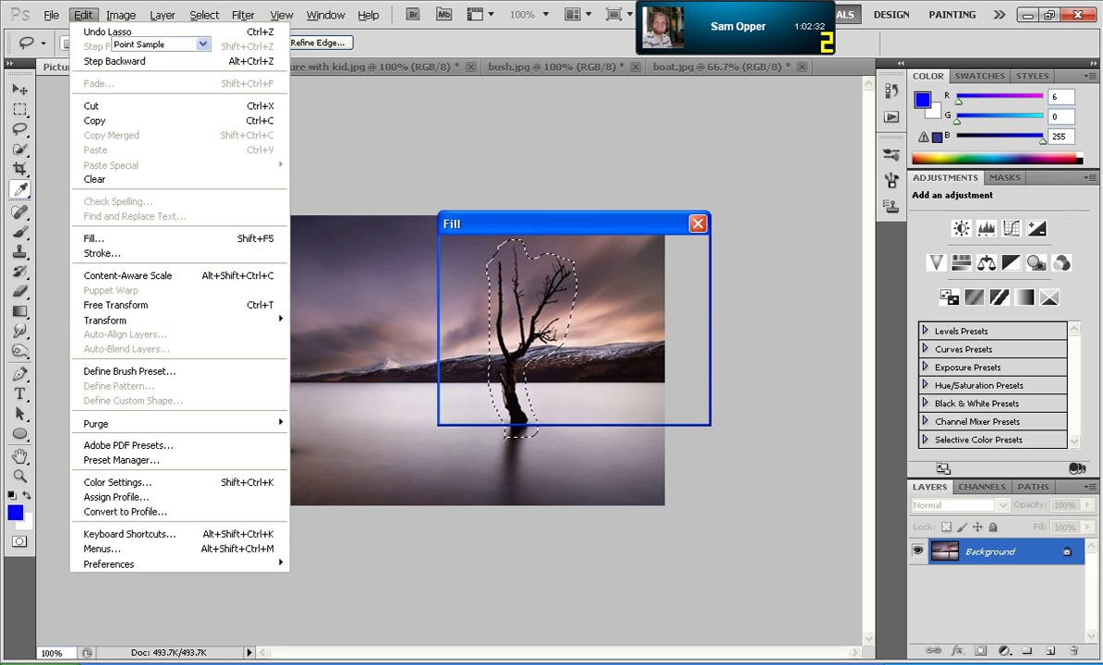
key("alt+u")
key("alt+Down")
key("Return")
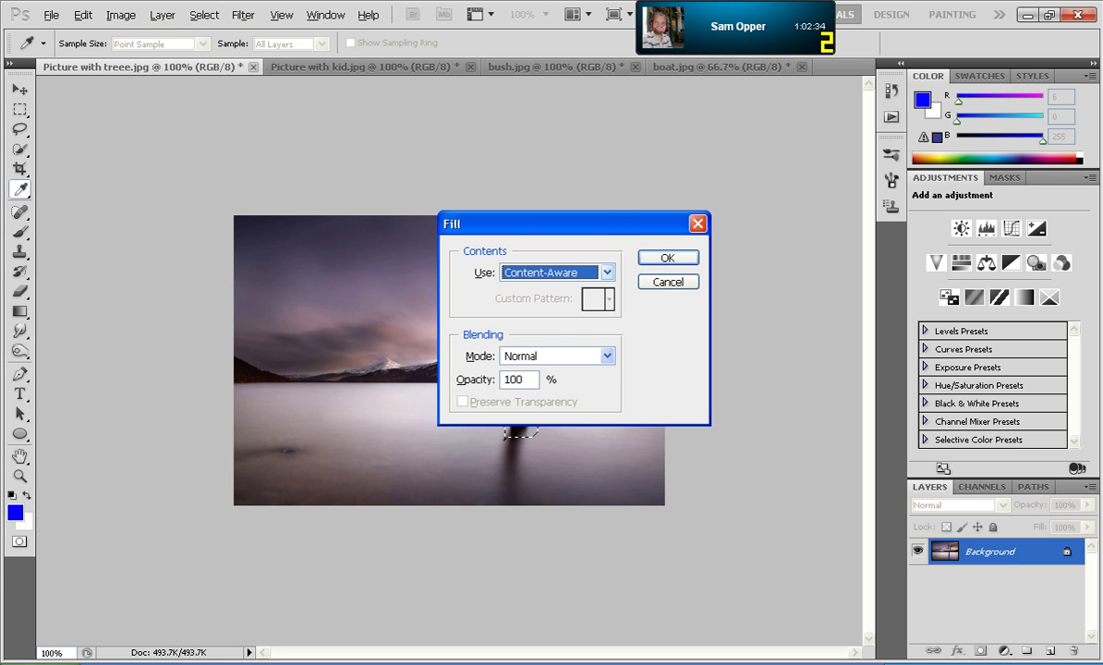
key("Escape")
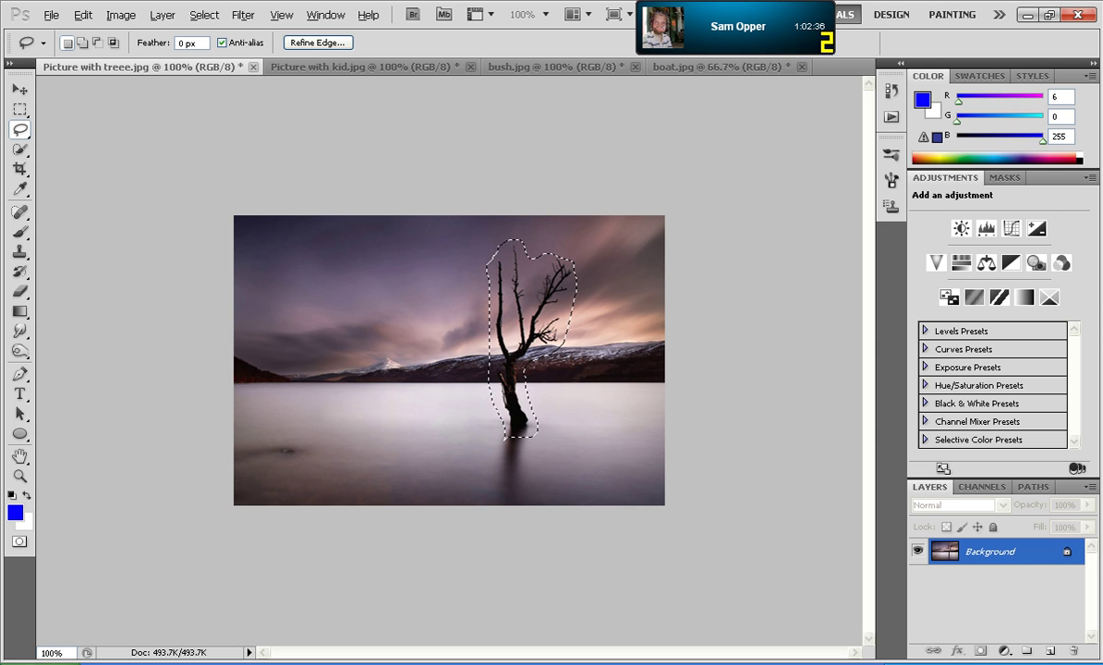
key("ctrl+d")
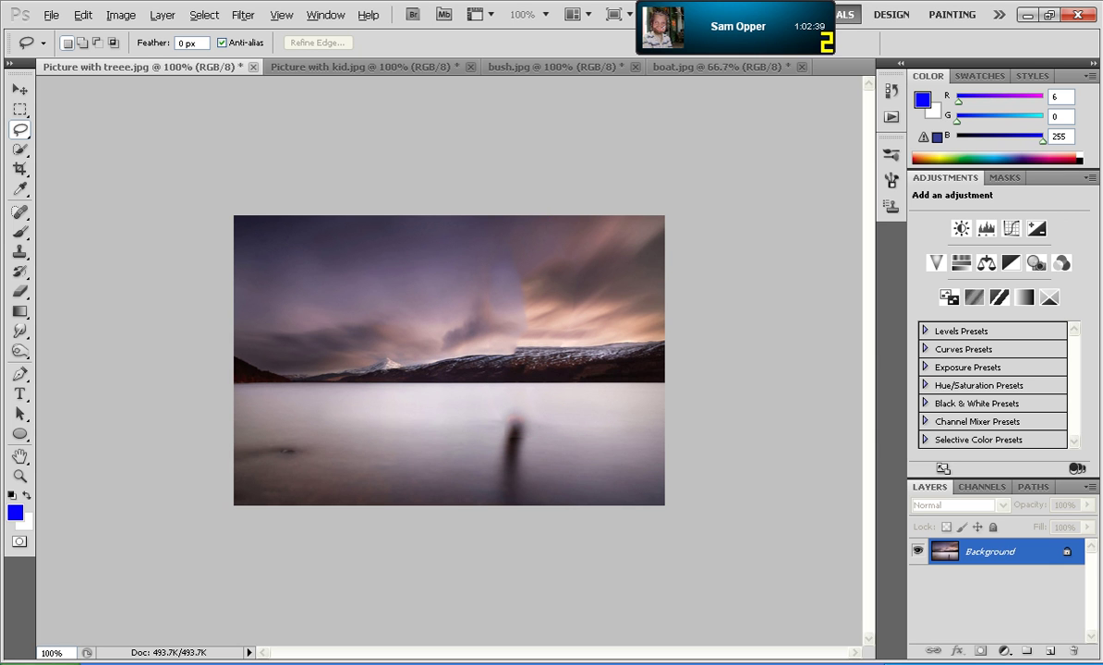
Step: Lasso and Content-Aware fill the leftover trunk smudge, then switch to Picture with kid.jpg
left_click_drag(506, 421, 488, 453)
left_click_drag(531, 489, 489, 451)
key("shift+BackSpace")
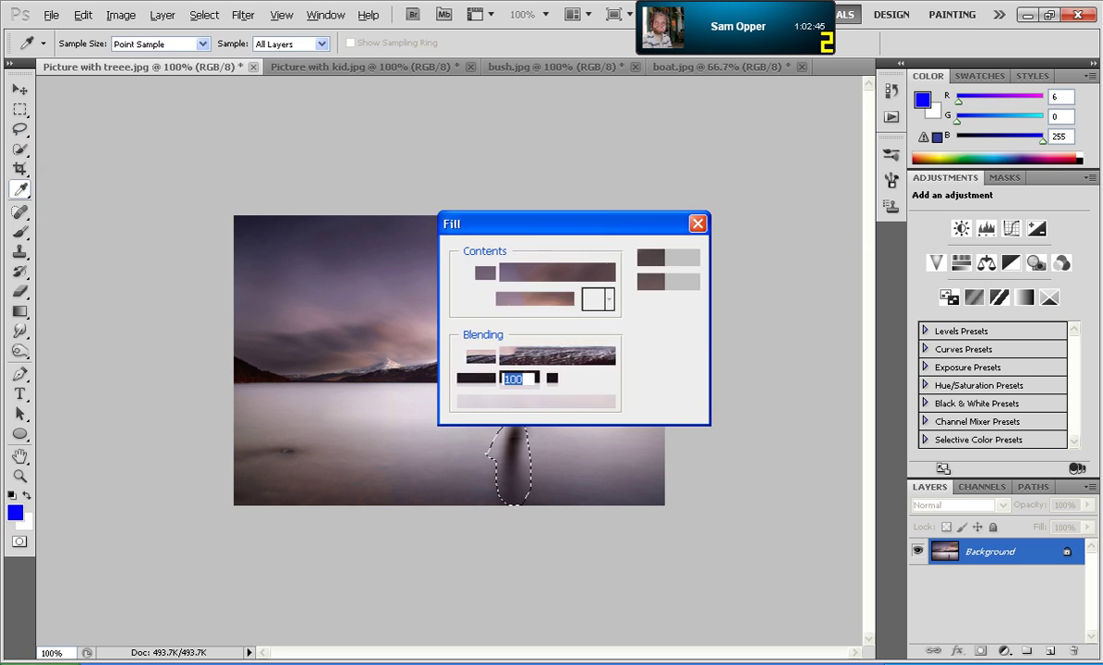
key("Return")
key("ctrl+d")
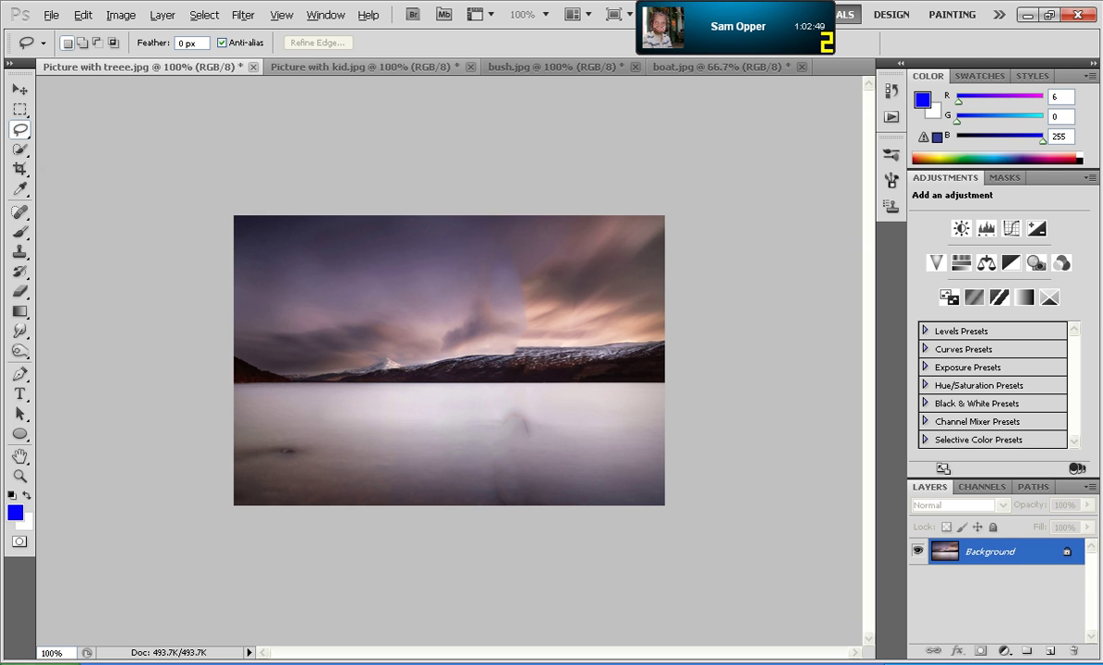
key("ctrl+Tab")
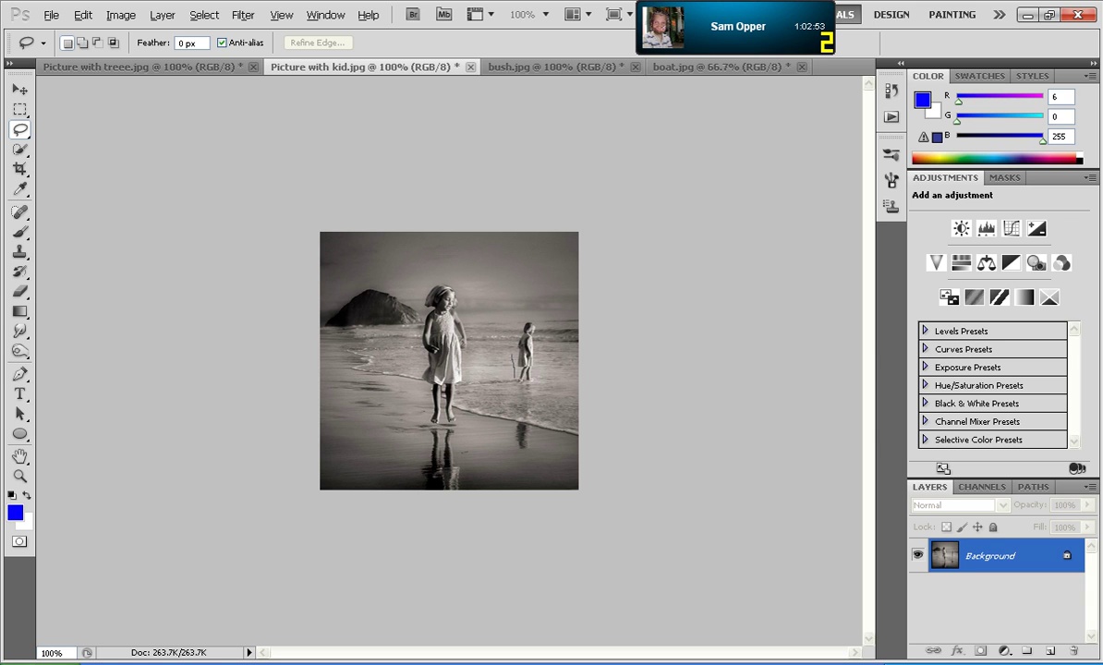
Step: Lasso the small child in the surf, fill it away, then switch to bush.jpg
mouse_move(539, 353)
left_mouse_down()
mouse_move(540, 371)
mouse_move(523, 384)
left_mouse_up()
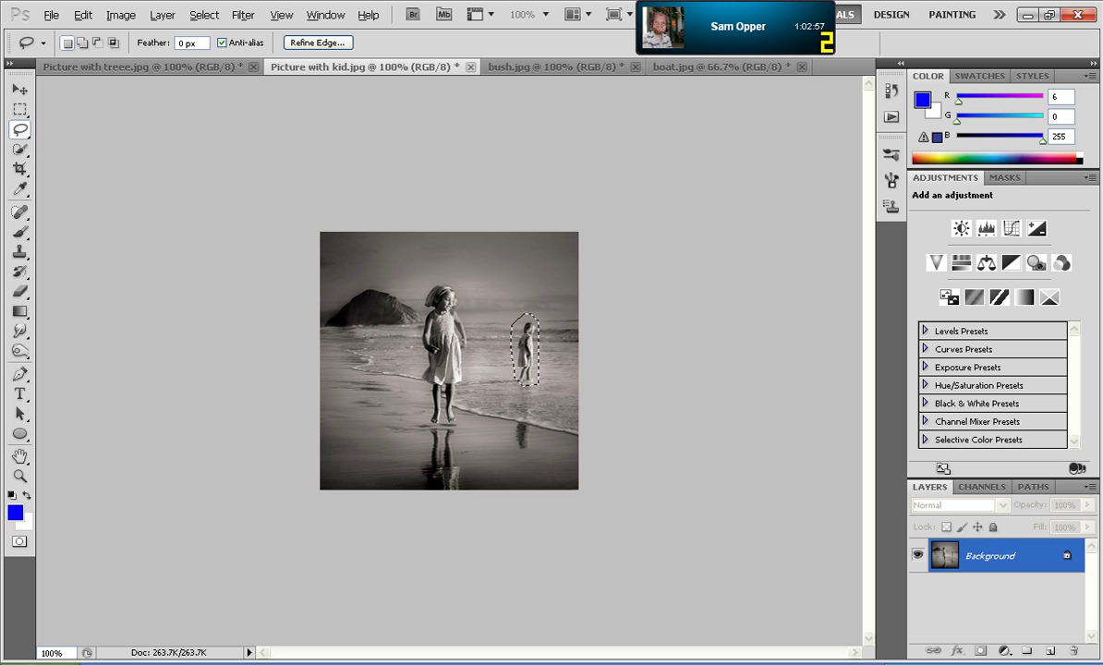
key("Delete")
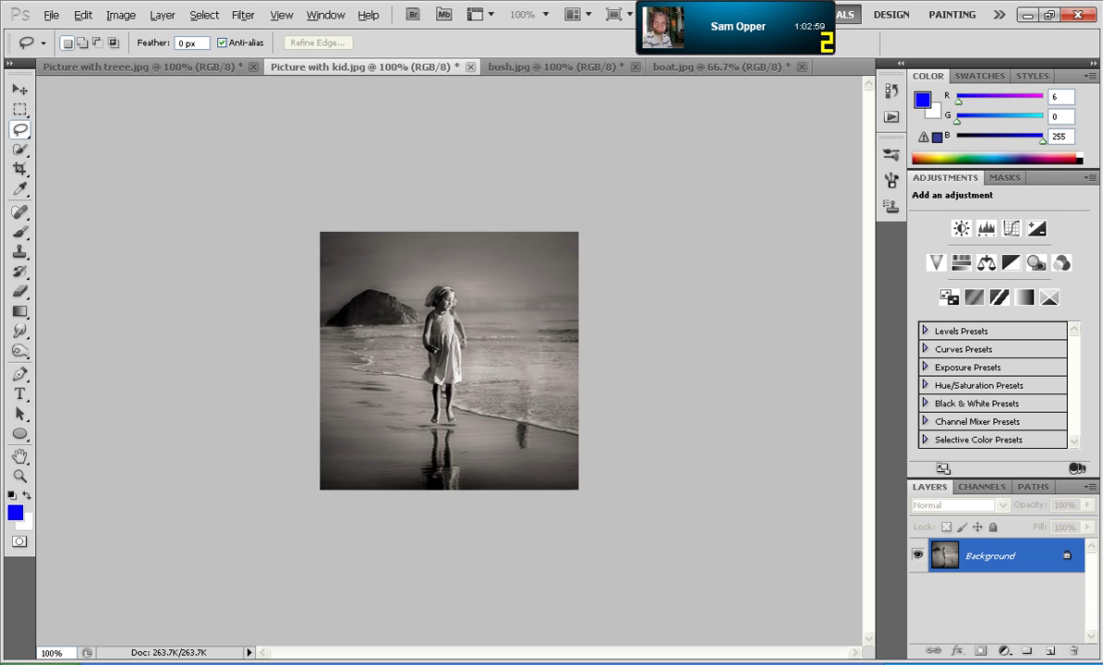
key("ctrl+Tab")
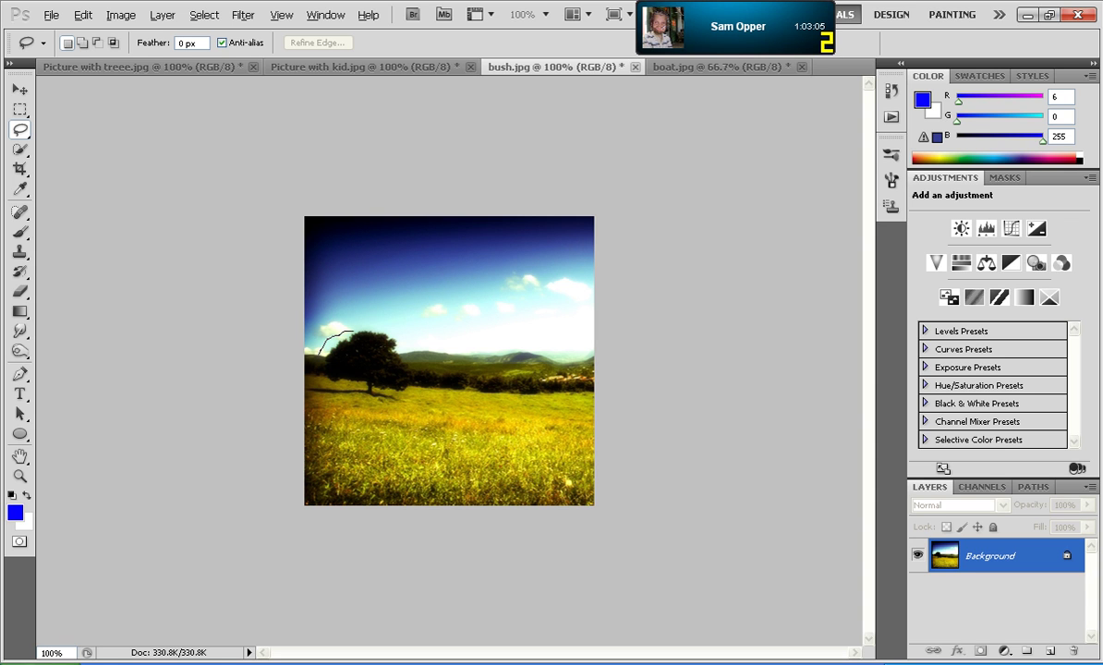
Step: Lasso the lone tree and Content-Aware fill it, then deselect
left_click_drag(389, 330, 409, 388)
mouse_move(392, 399)
left_mouse_down()
mouse_move(337, 392)
mouse_move(325, 334)
left_mouse_up()
key("shift+F5")
key("Return")
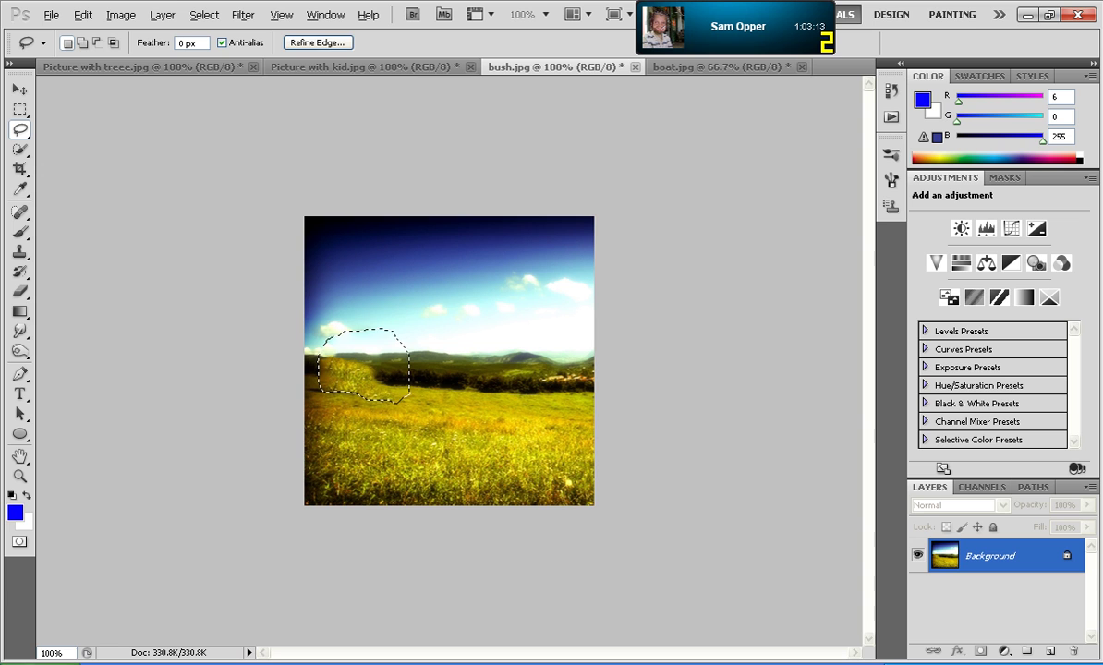
key("ctrl+d")
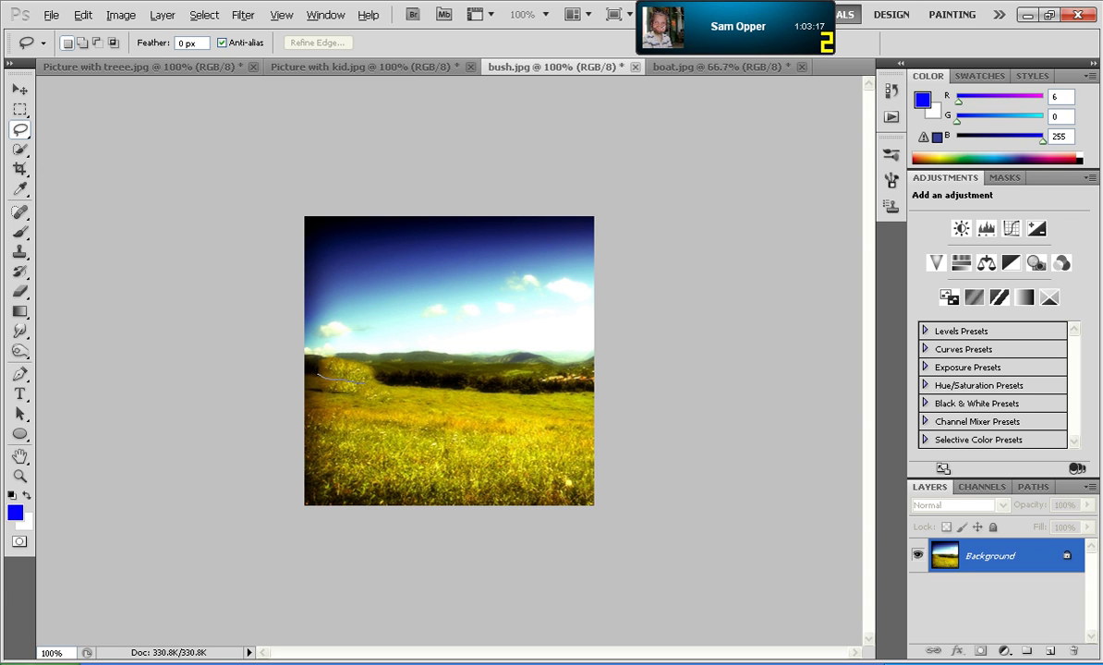
Step: Lasso the leftover bush patch and Content-Aware fill it, then deselect
mouse_move(362, 381)
left_mouse_down()
mouse_move(330, 349)
mouse_move(323, 375)
left_mouse_up()
key("shift+F5")
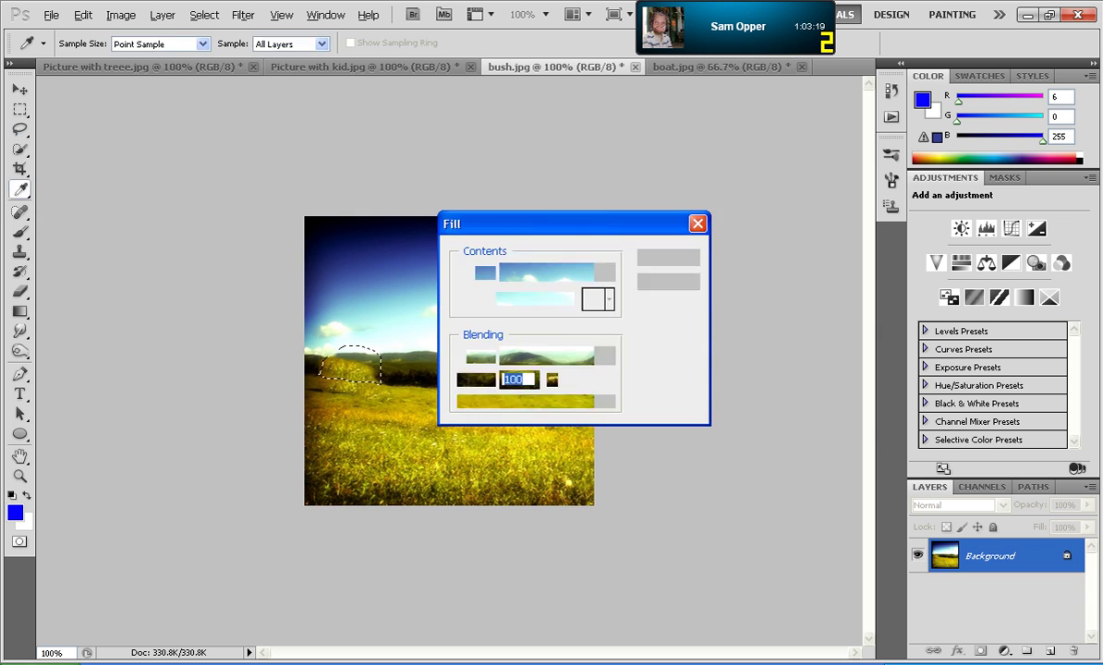
key("Return")
key("ctrl+d")
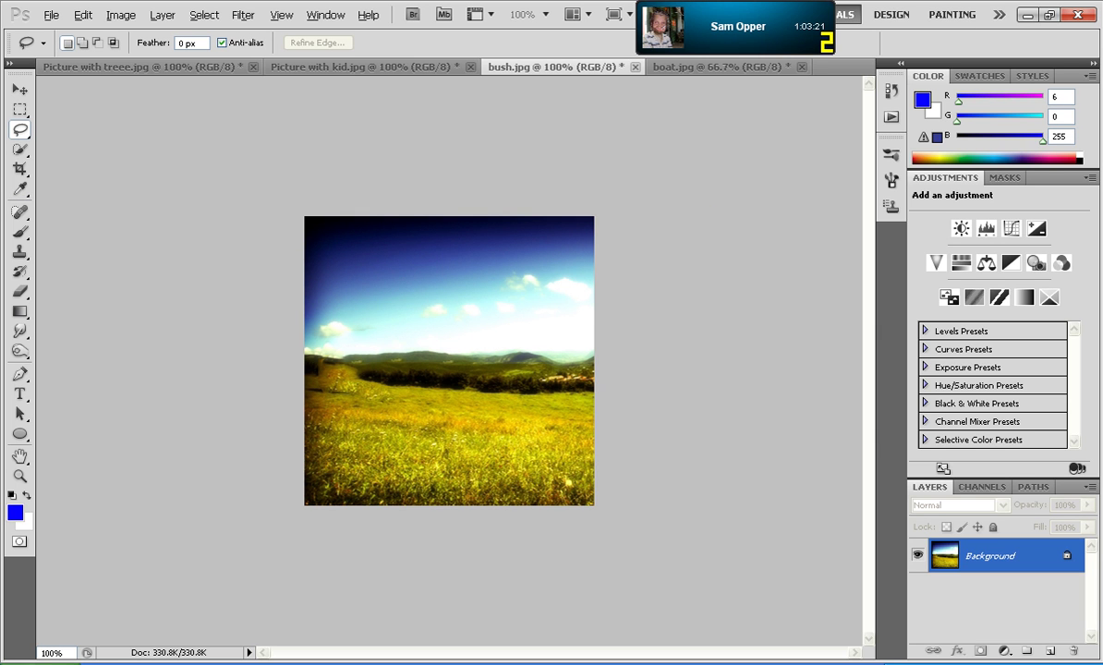
Step: In boat.jpg, Magic Wand-select parts of the shipwreck's superstructure and hull
left_click(720, 67)
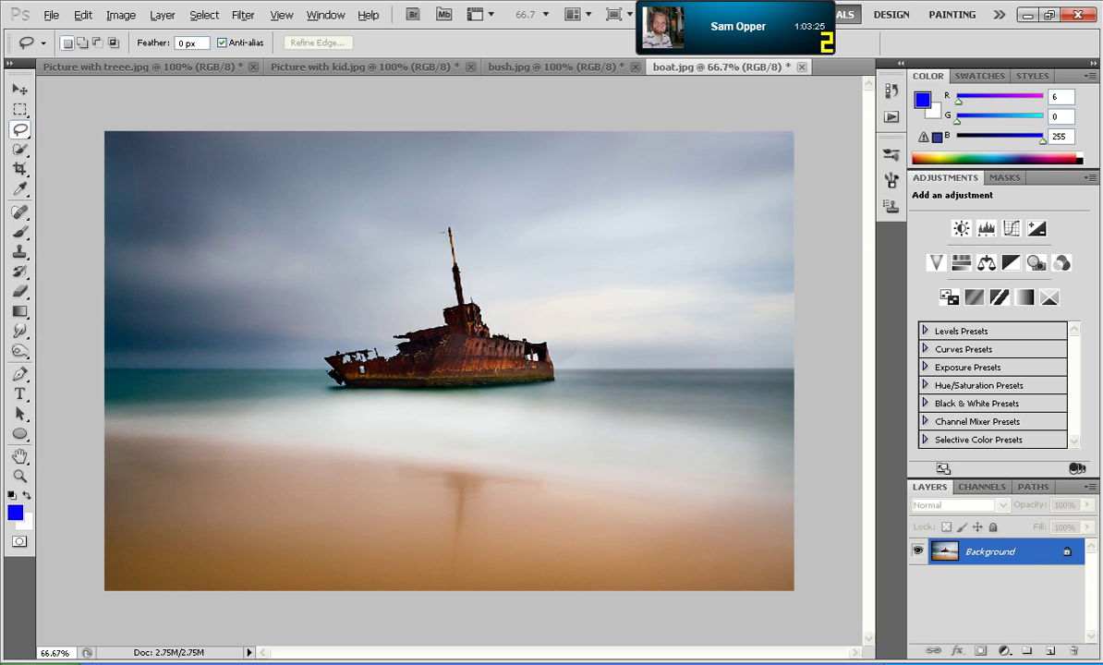
left_click(21, 148)
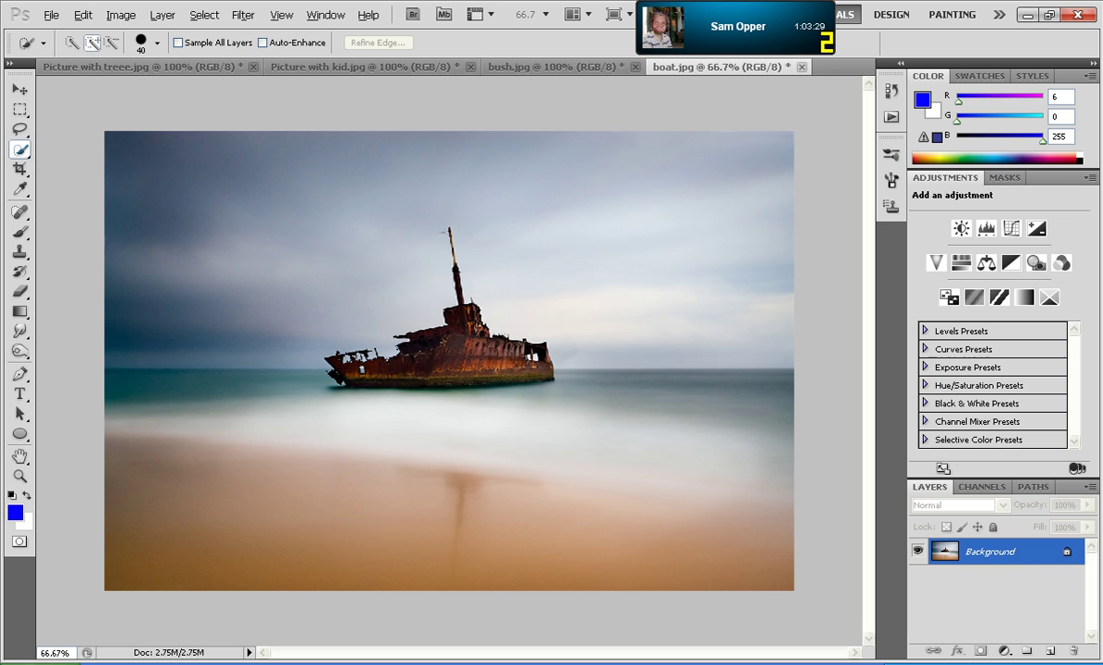
left_click_drag(20, 148, 88, 161)
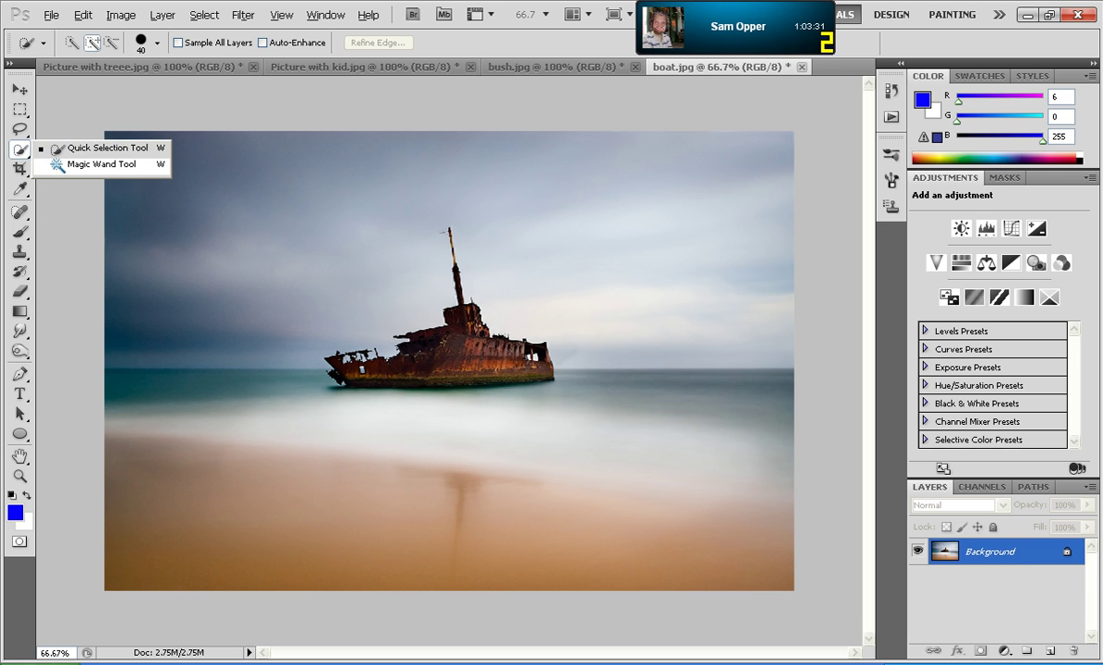
left_click(443, 305)
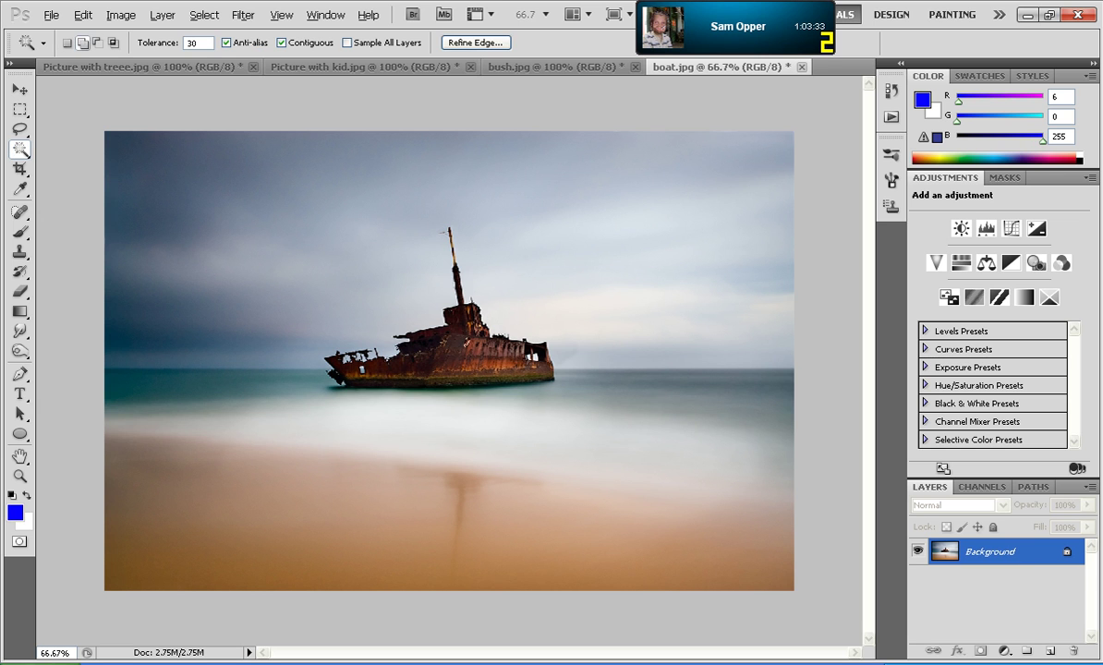
left_click(438, 291, "shift")
left_click(562, 303, "shift")
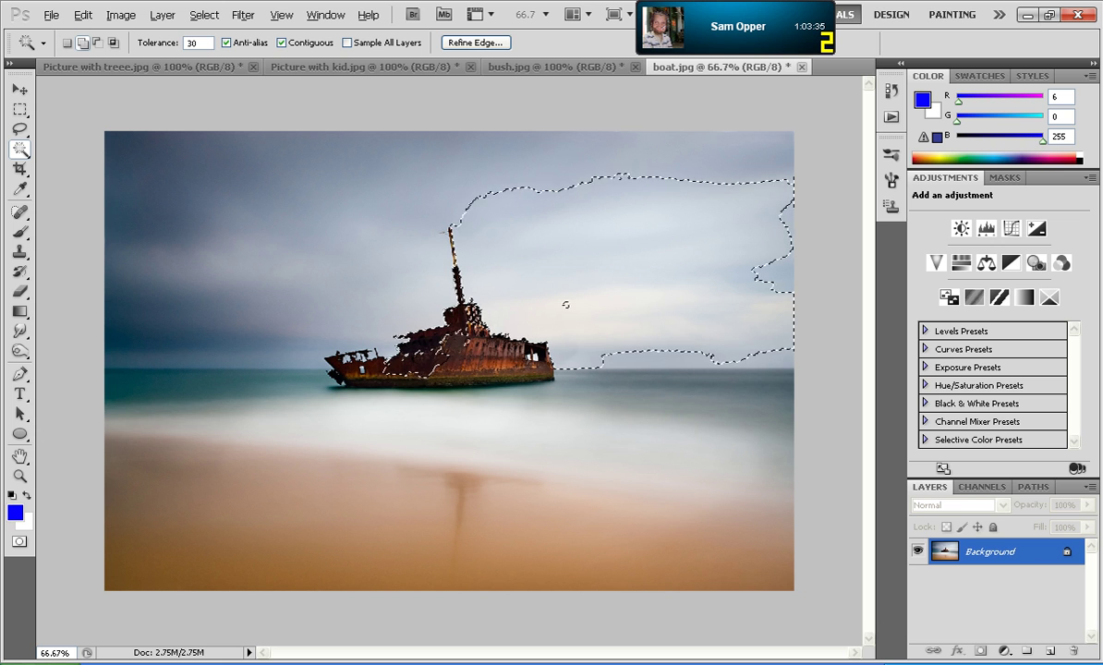
key("ctrl+z")
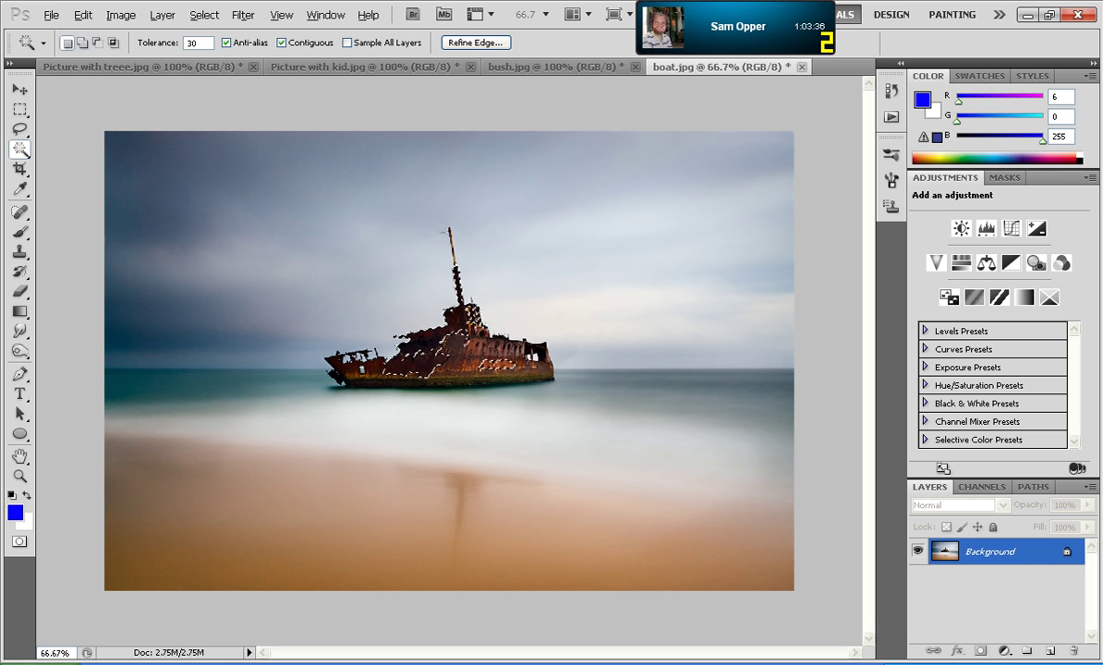
left_click(462, 340, "shift")
left_click(411, 323, "shift")
left_click(453, 318, "shift")
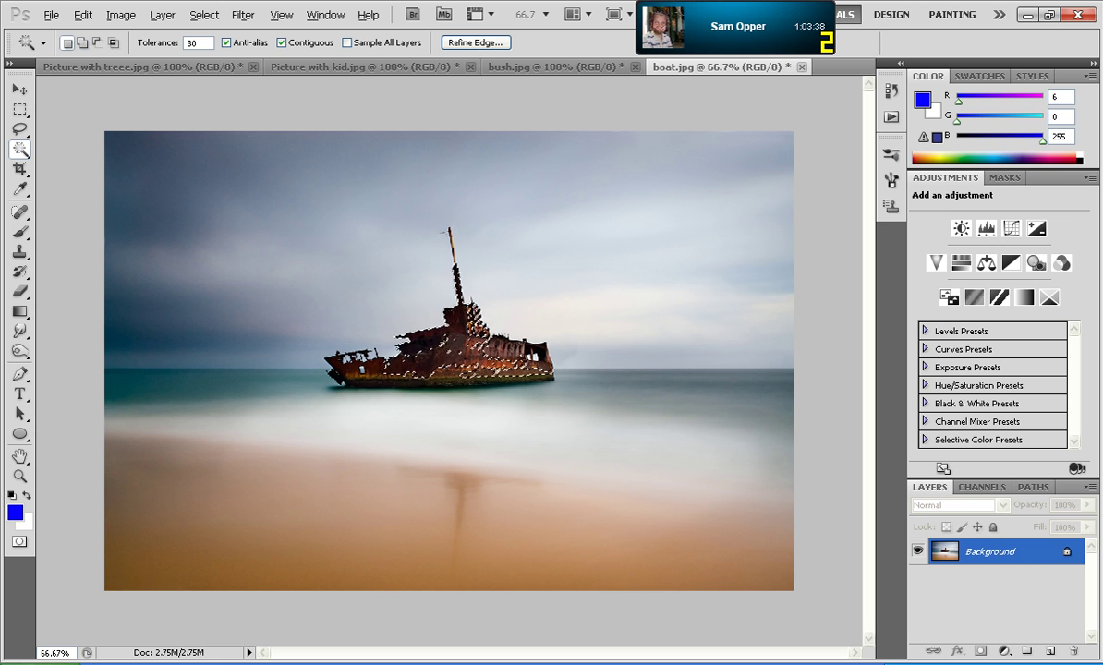
Step: Quick Select the ship's hull, mast top and superstructure
right_click(20, 148)
left_click(64, 140)
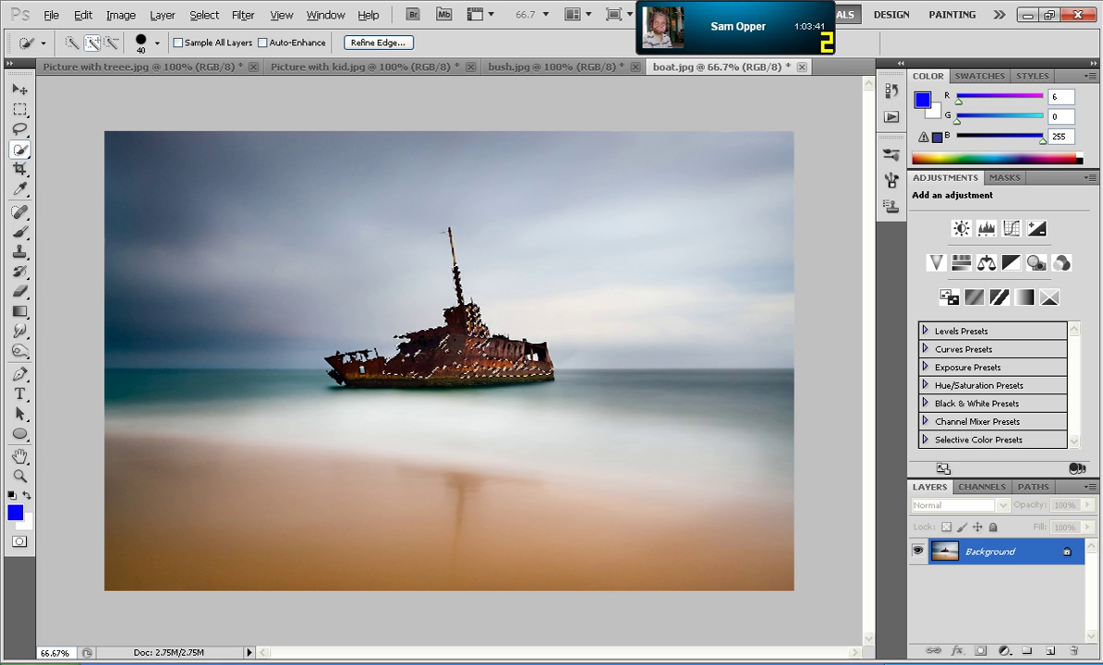
left_click(358, 354)
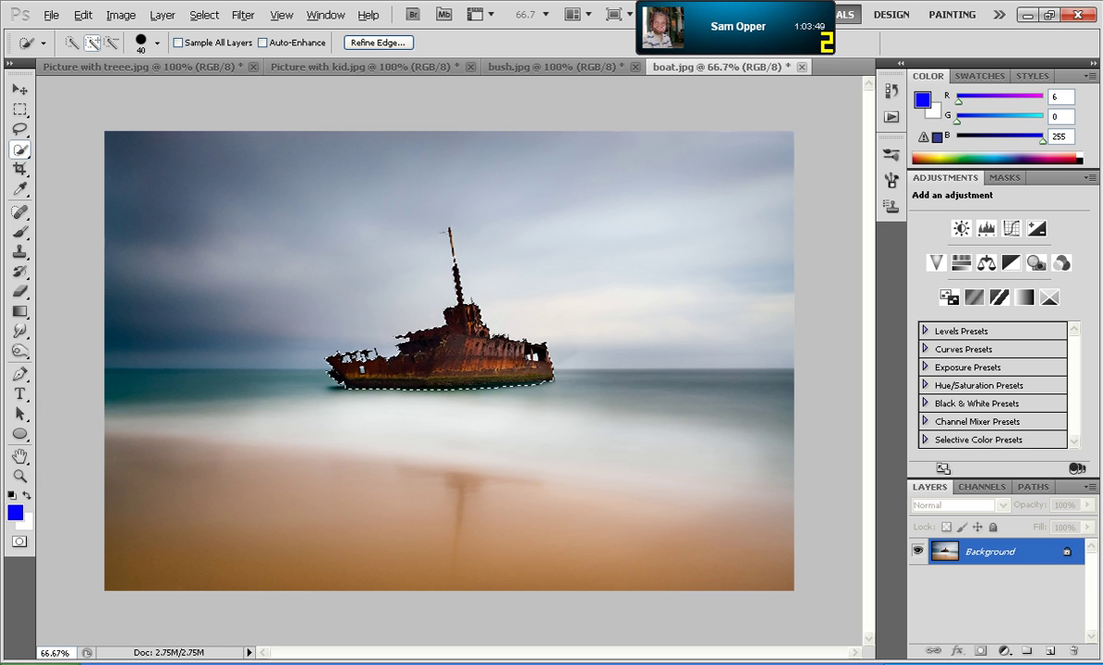
left_click_drag(448, 231, 449, 254)
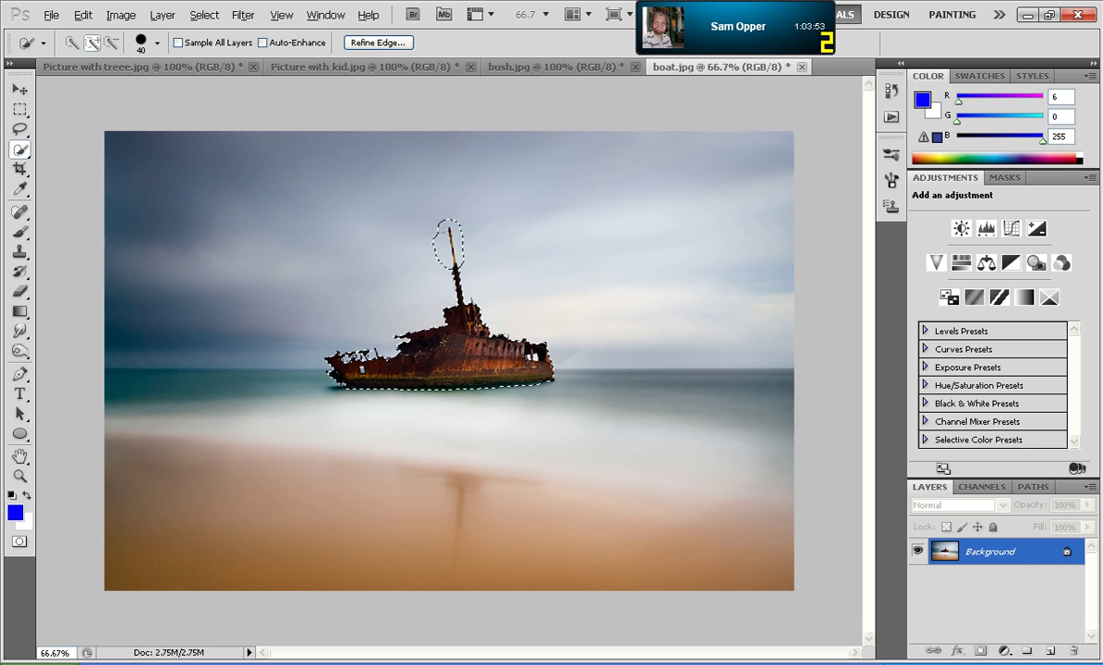
mouse_move(461, 291)
left_mouse_down()
mouse_move(482, 307)
mouse_move(484, 294)
left_mouse_up()
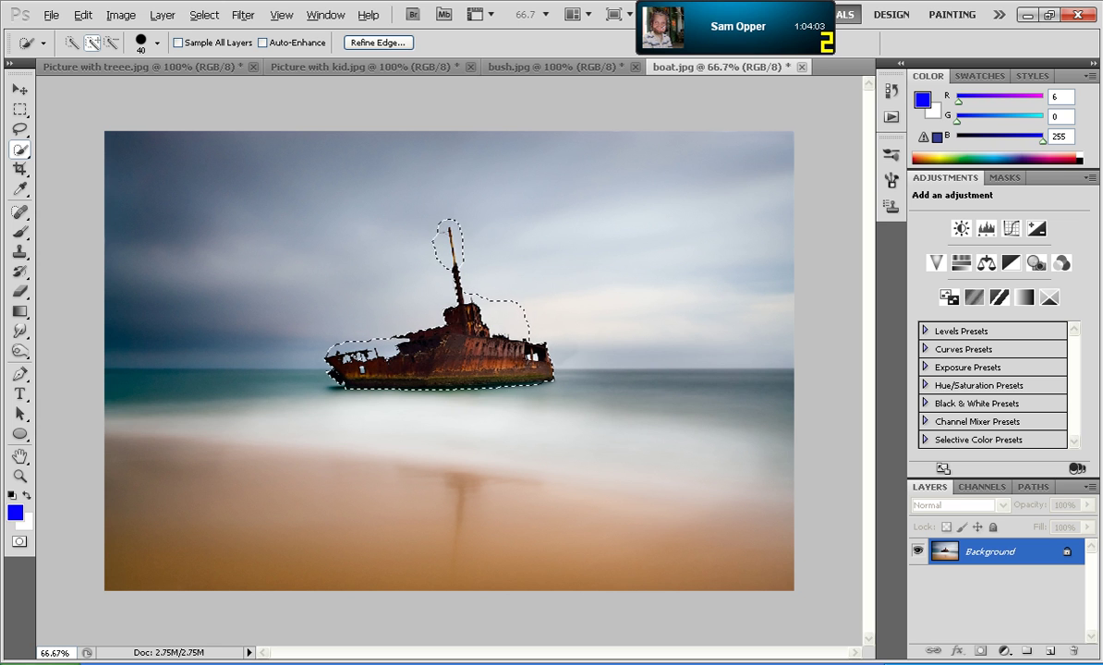
Step: Content-Aware fill the selected shipwreck
key("shift+BackSpace")
key("Escape")
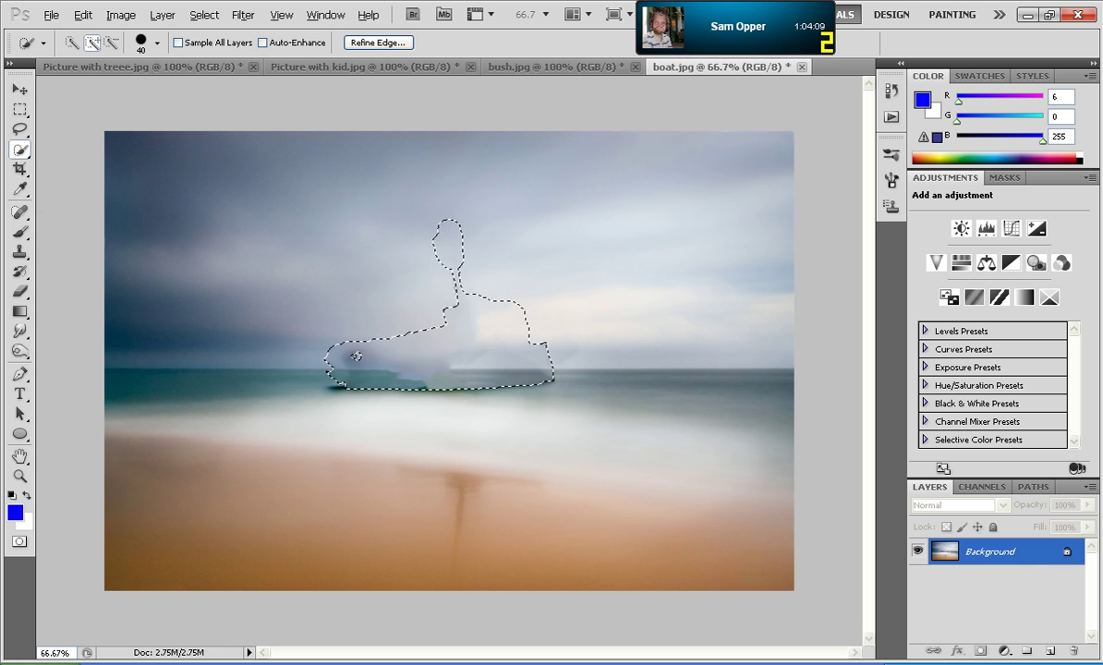
left_click(519, 141)
Step: Lasso the leftover ghostly ship streaks and Content-Aware fill them
key("l")
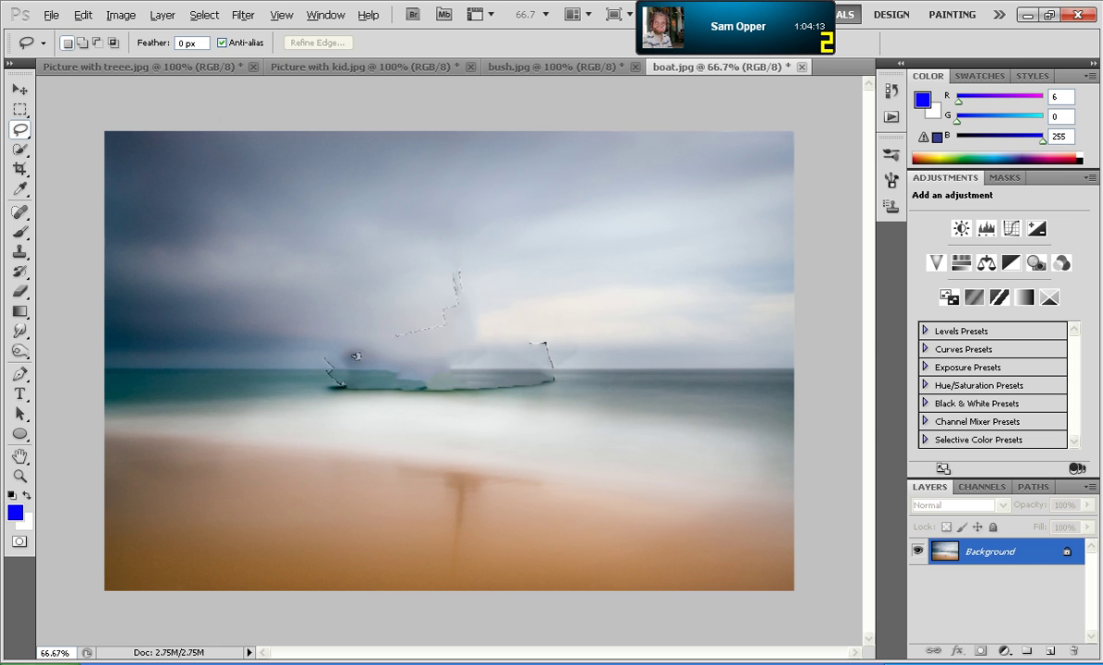
left_click_drag(356, 356, 355, 357)
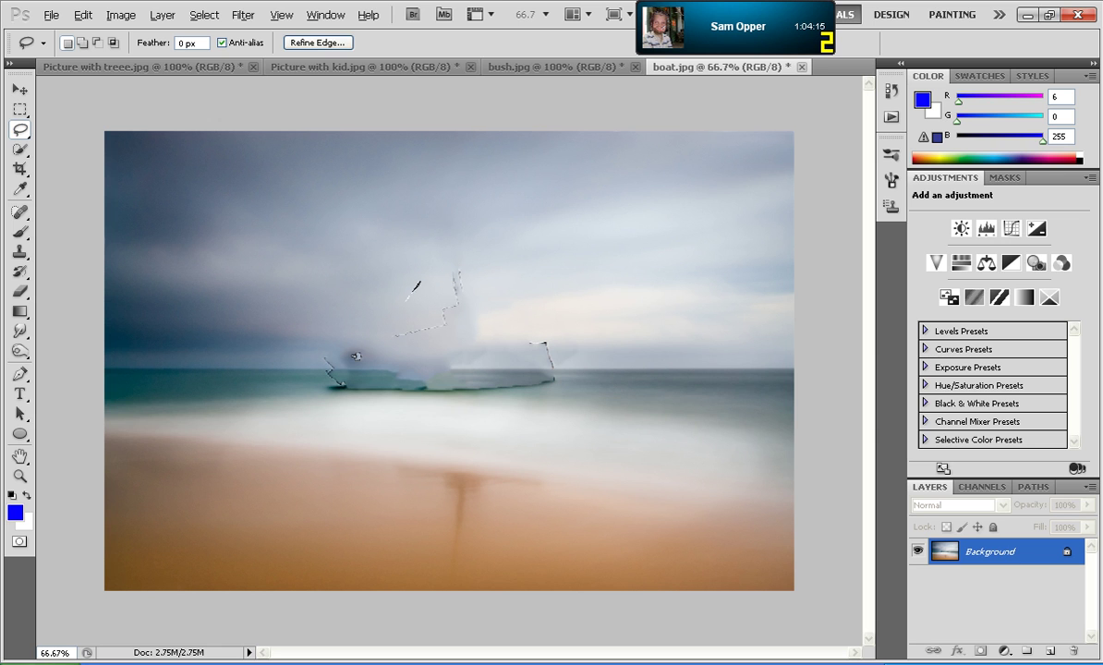
mouse_move(308, 326)
left_mouse_down()
mouse_move(572, 328)
mouse_move(298, 343)
mouse_move(356, 356)
left_mouse_up()
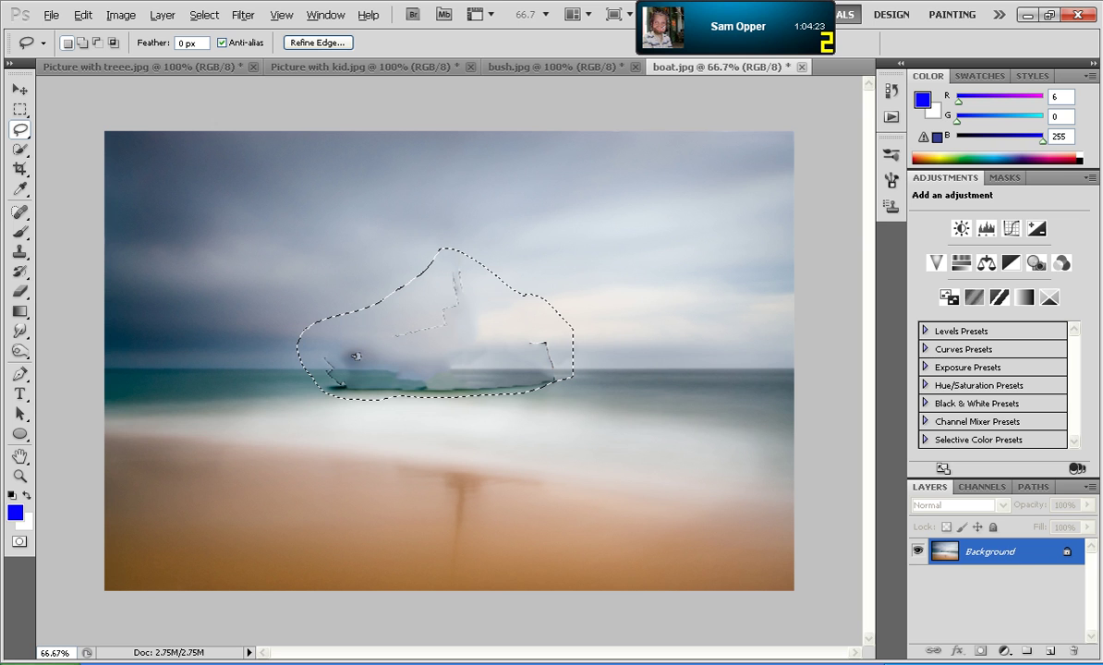
key("ctrl+d")
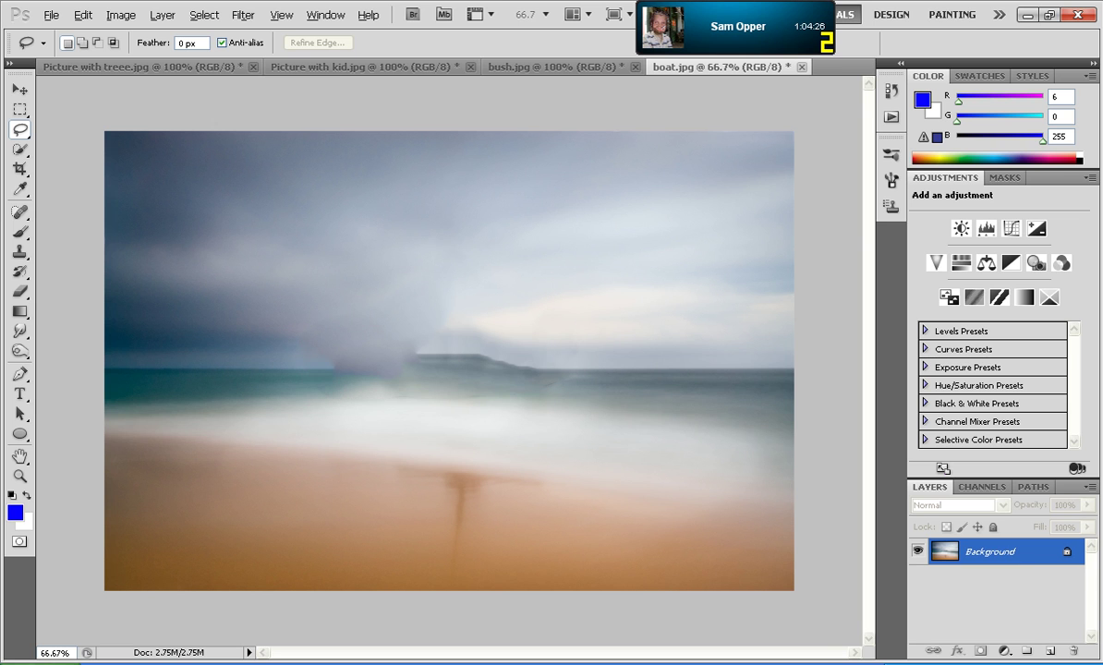
Step: Convert the Background into a regular layer with Layer From Background
right_click(984, 554)
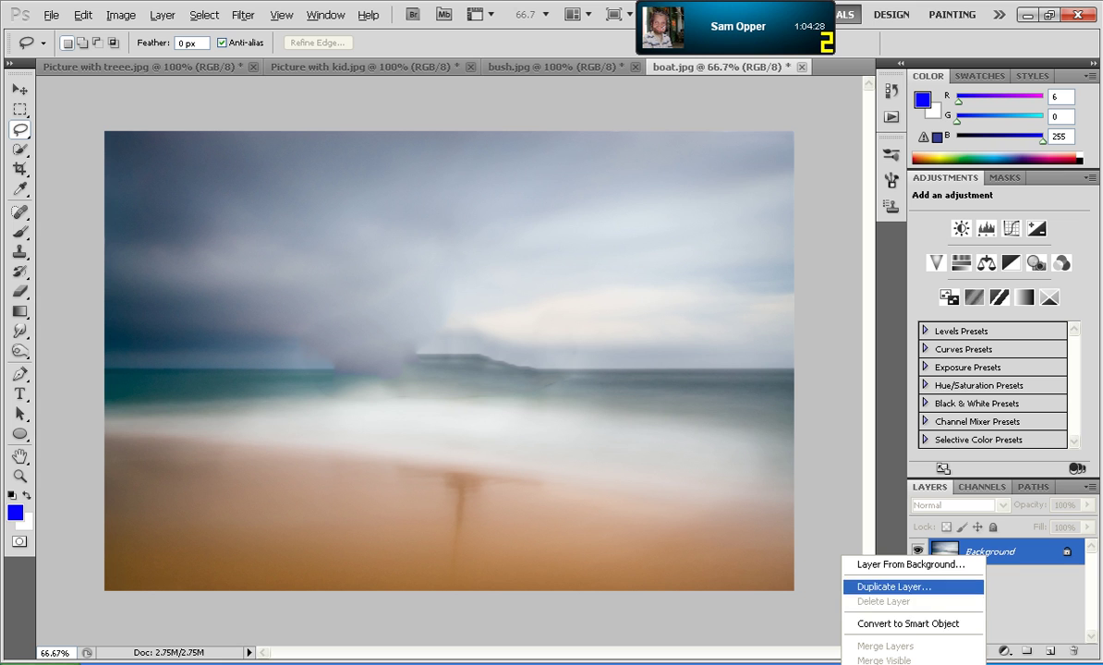
left_click(910, 564)
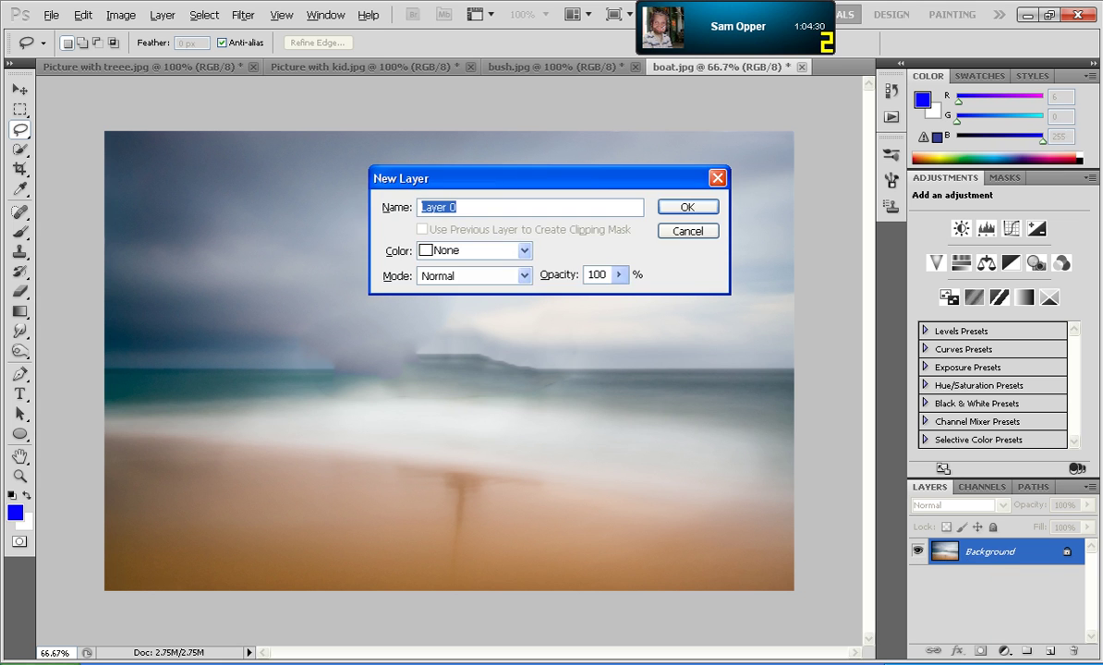
key("Return")
Step: Free Transform the photo smaller and centre it, leaving a transparent border
left_click(19, 109)
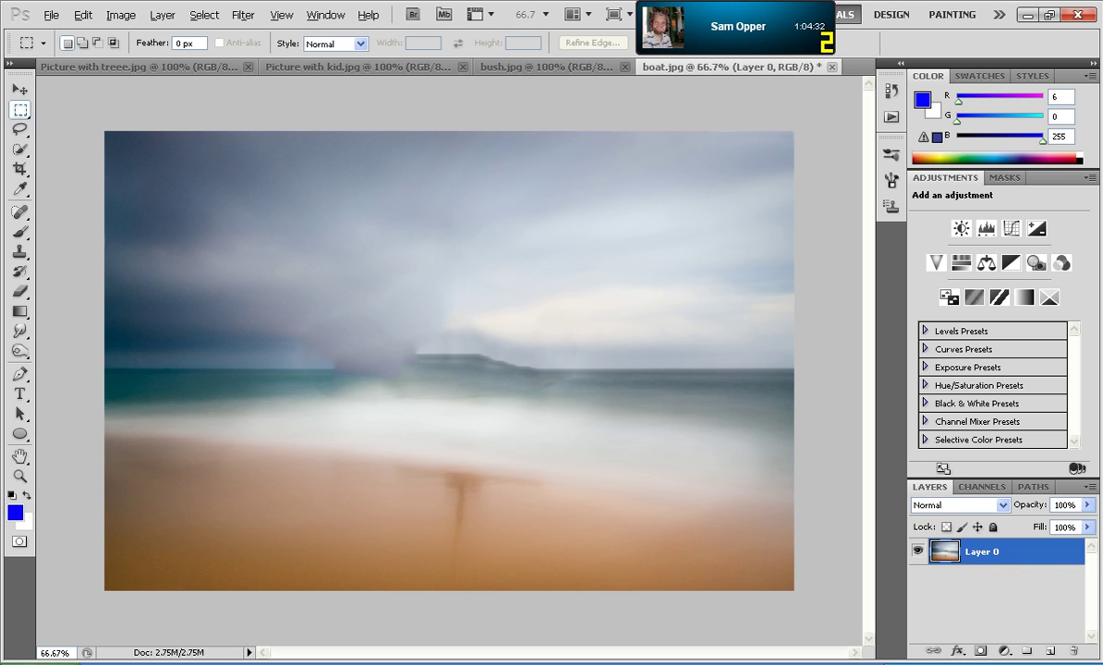
right_click(282, 215)
left_click(329, 343)
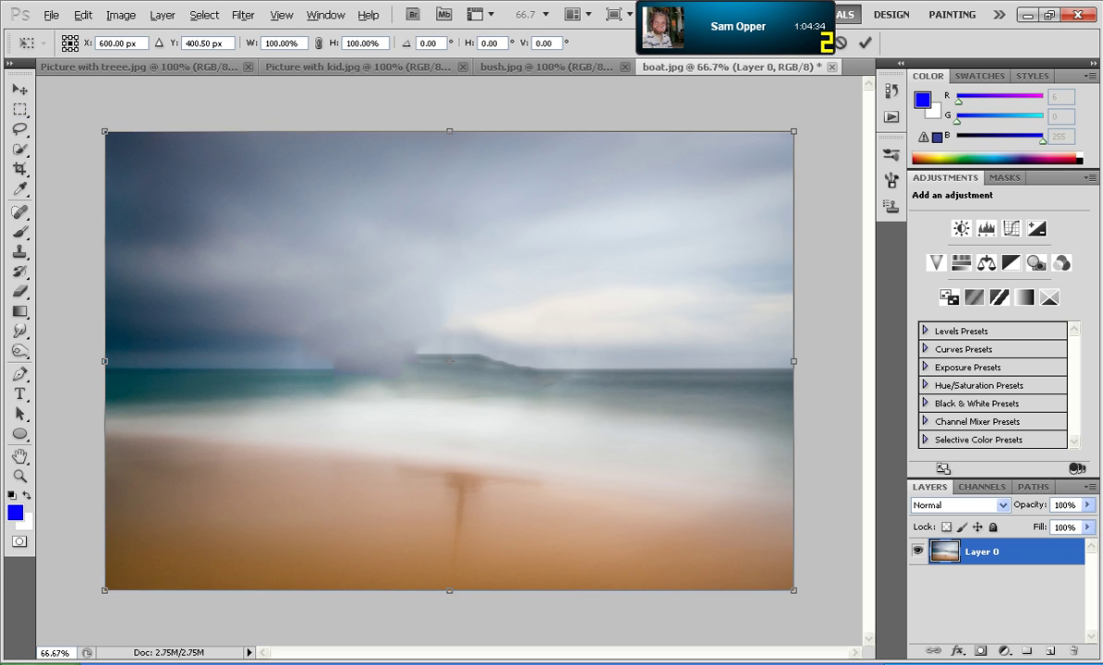
left_click_drag(793, 590, 715, 505)
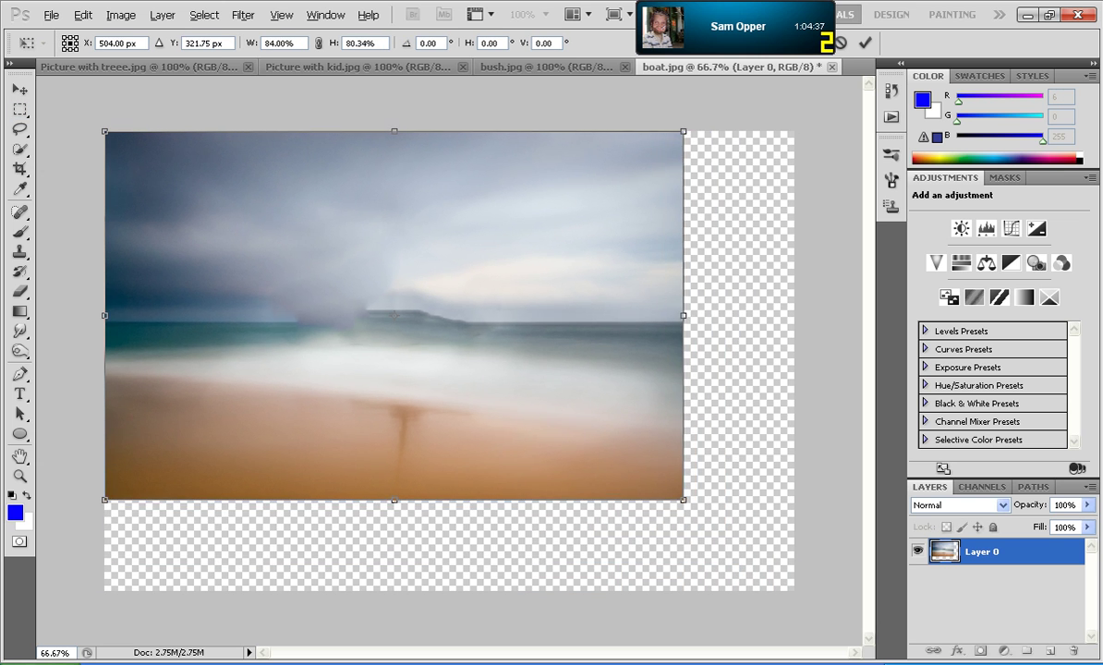
left_click_drag(409, 318, 448, 349)
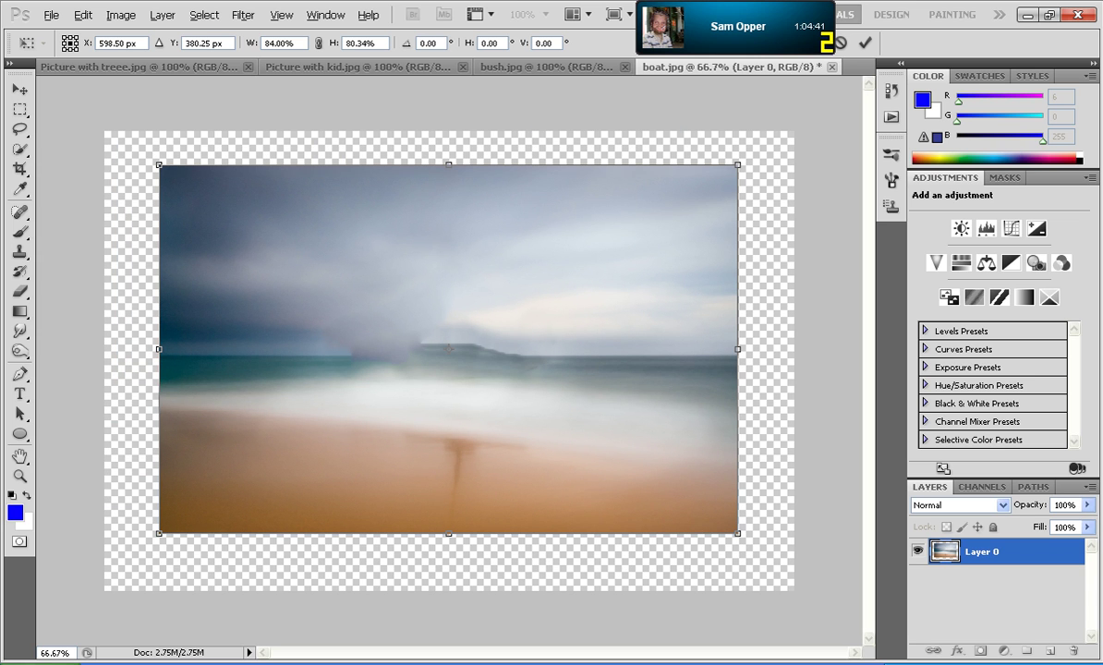
left_click_drag(159, 165, 167, 175)
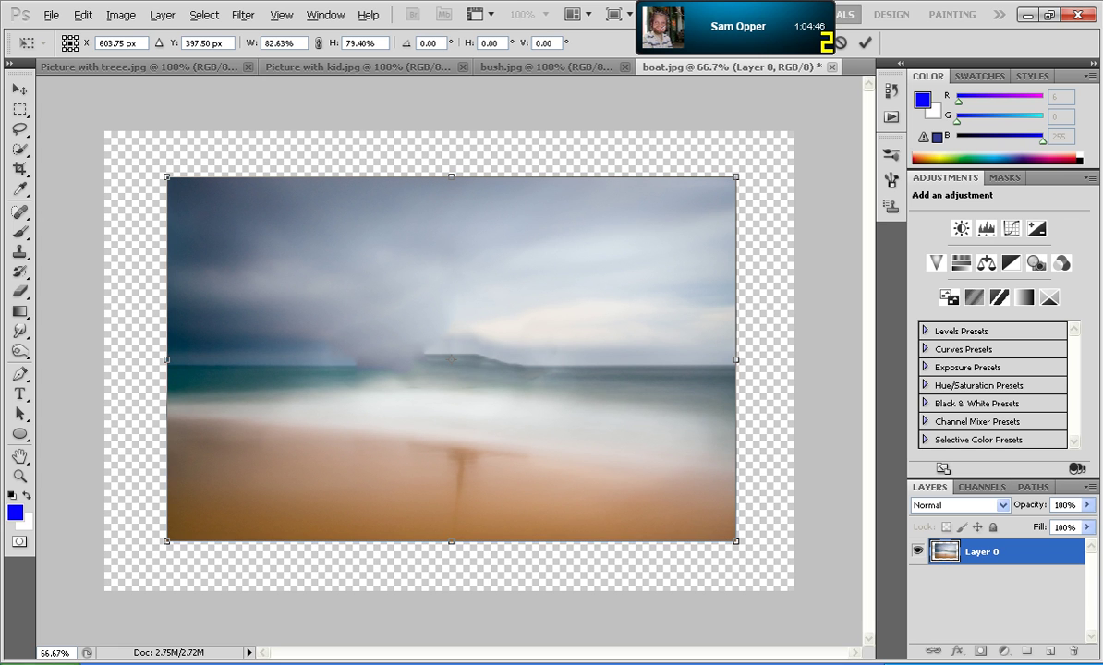
key("Return")
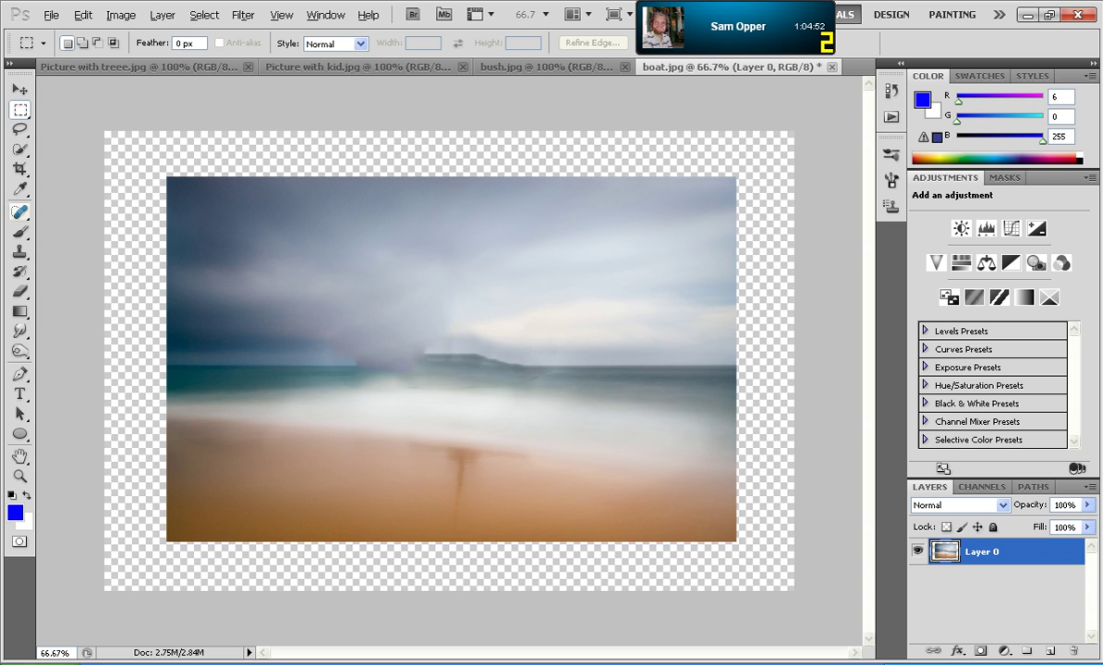
Step: Magic Wand-select the transparent border and Content-Aware fill it via Edit > Fill
left_click(20, 212)
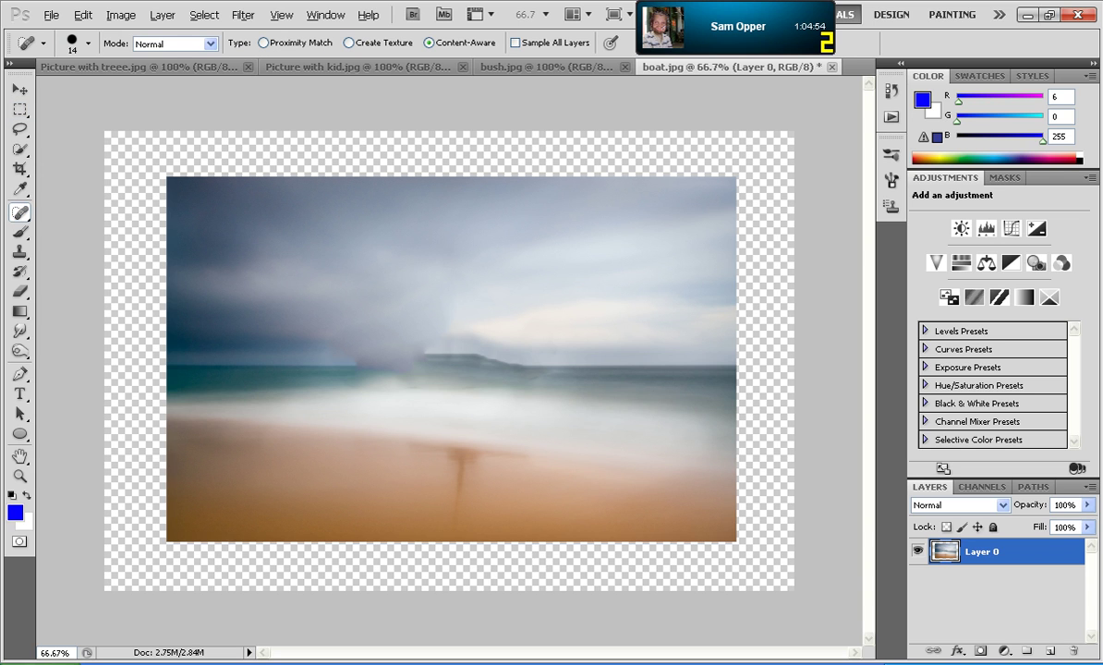
left_click_drag(20, 149, 87, 157)
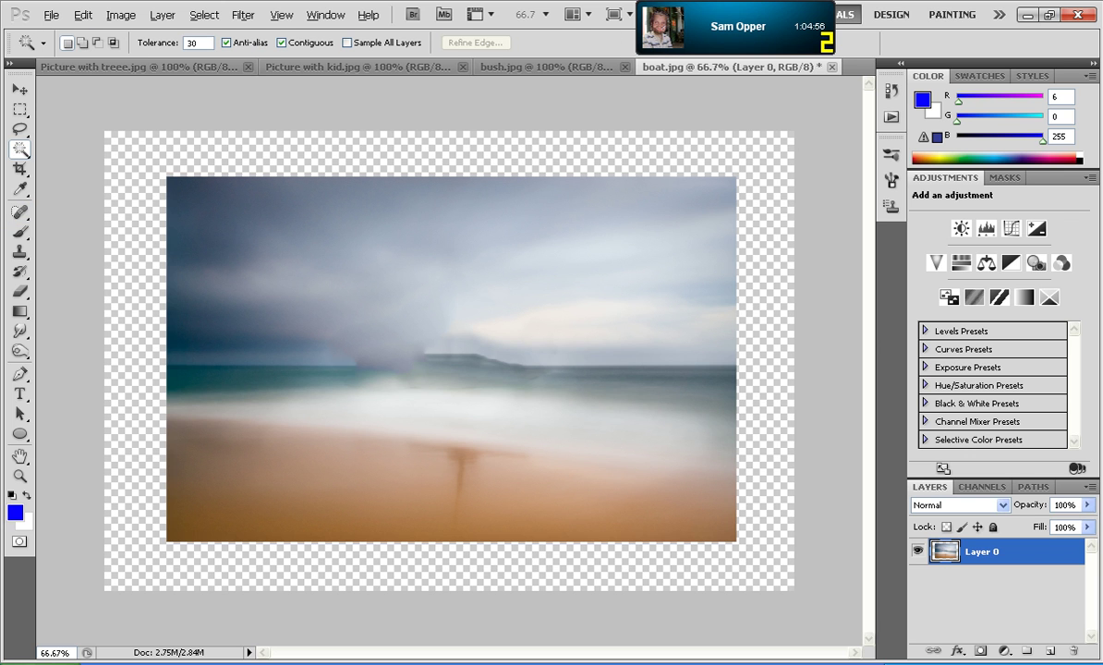
left_click(130, 314)
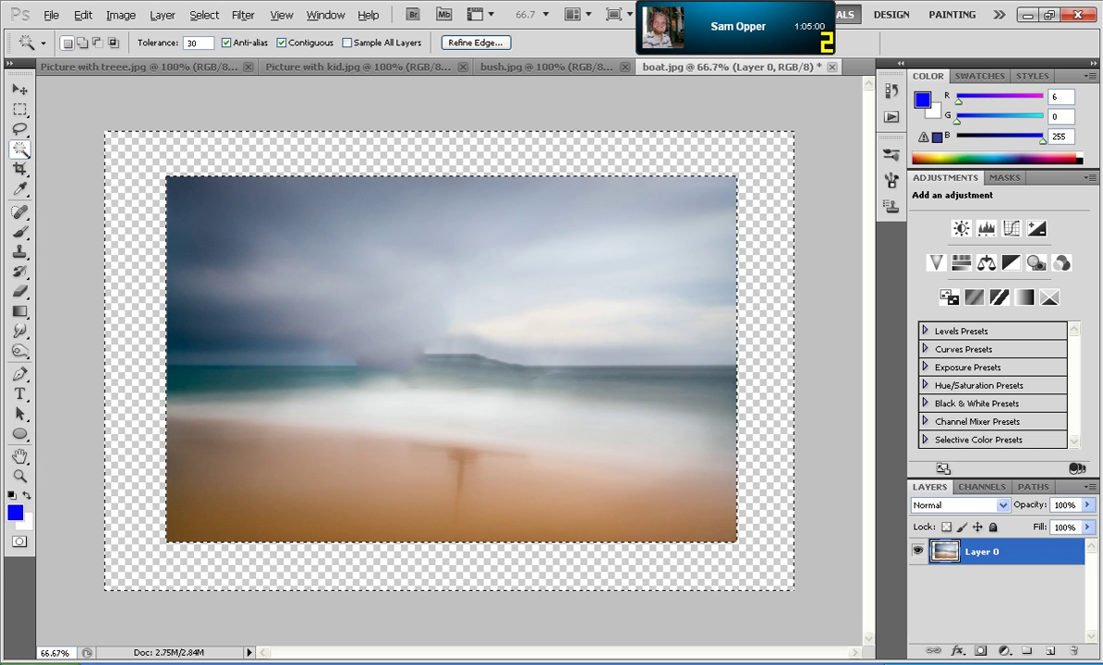
key("alt+e")
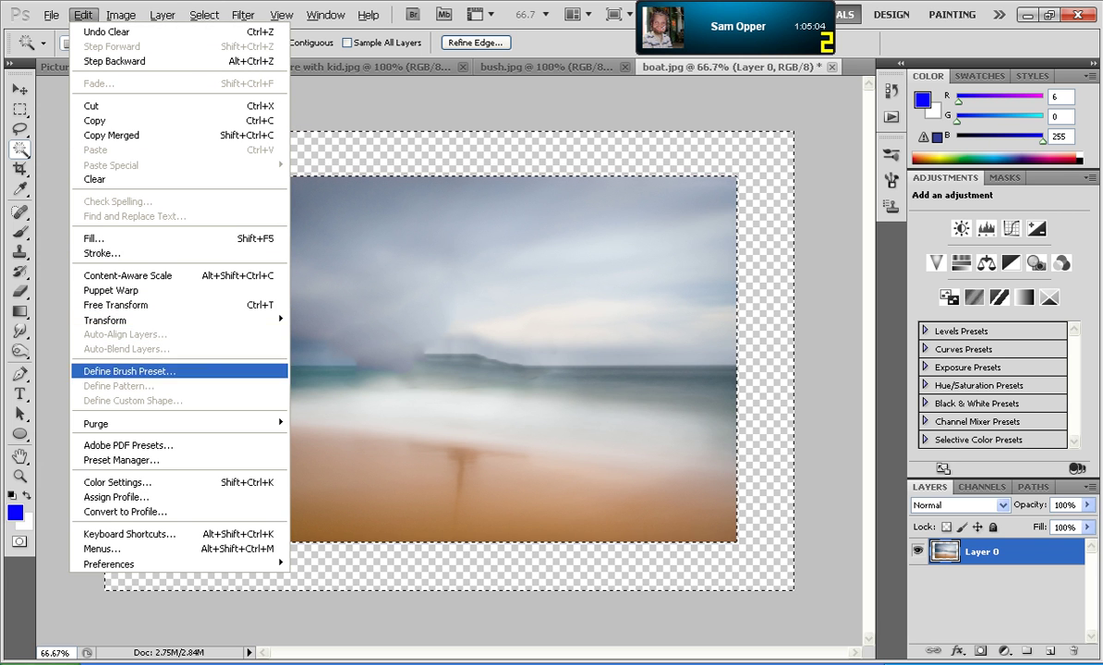
key("Up")
key("Up")
key("Up")
key("Return")
key("Return")
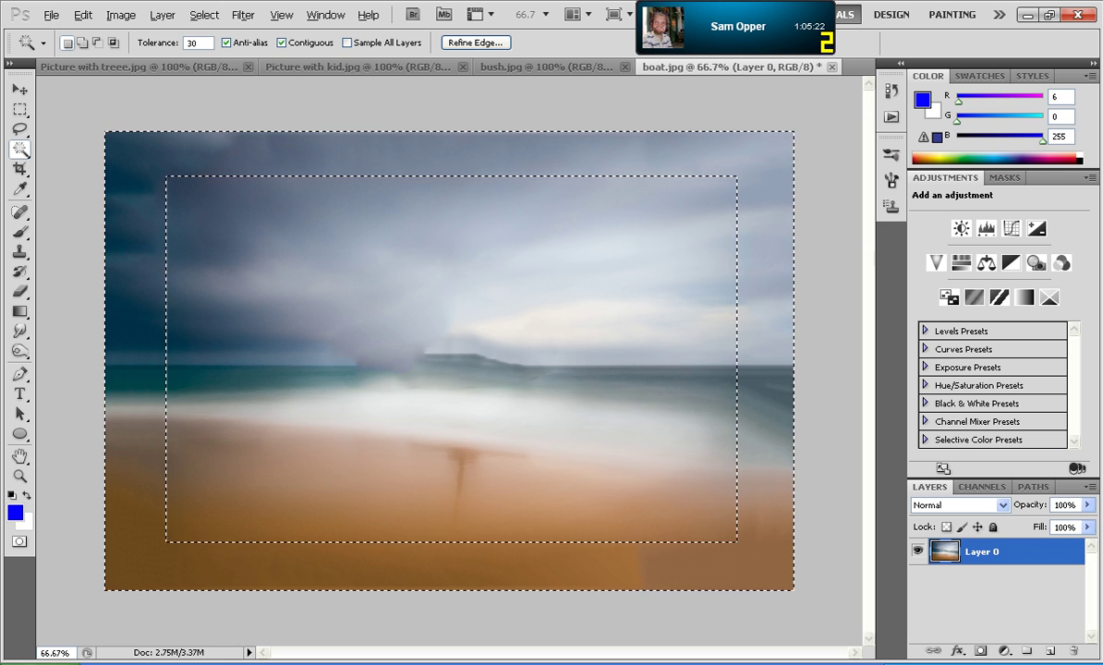
Step: Deselect the border and begin a Lasso outline along the faint left seam
key("l")
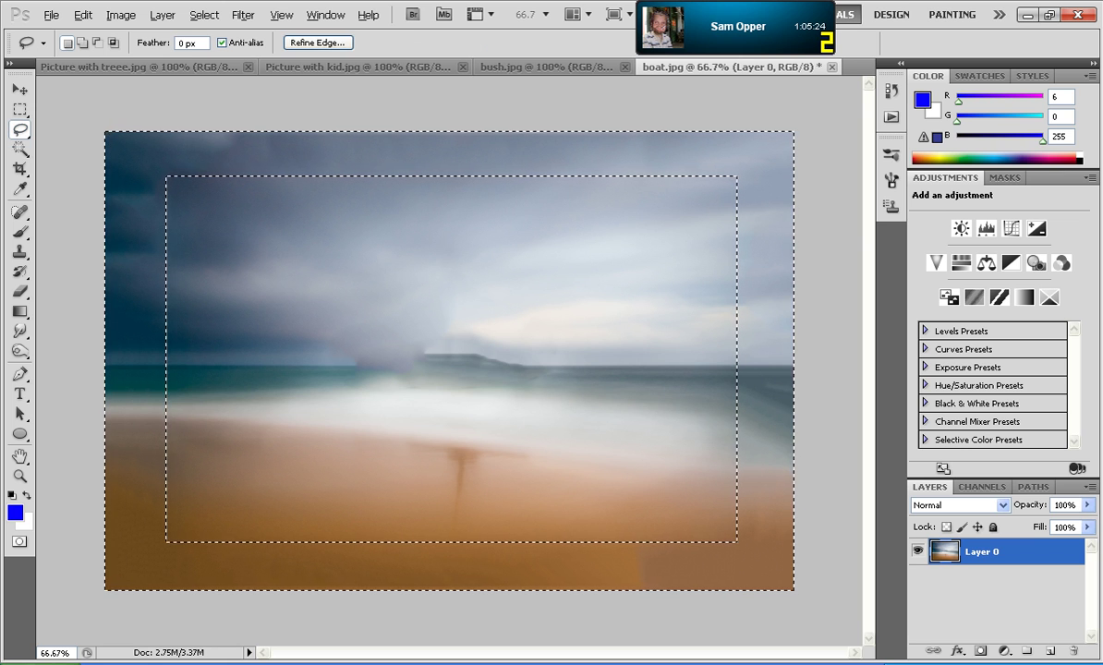
key("ctrl+d")
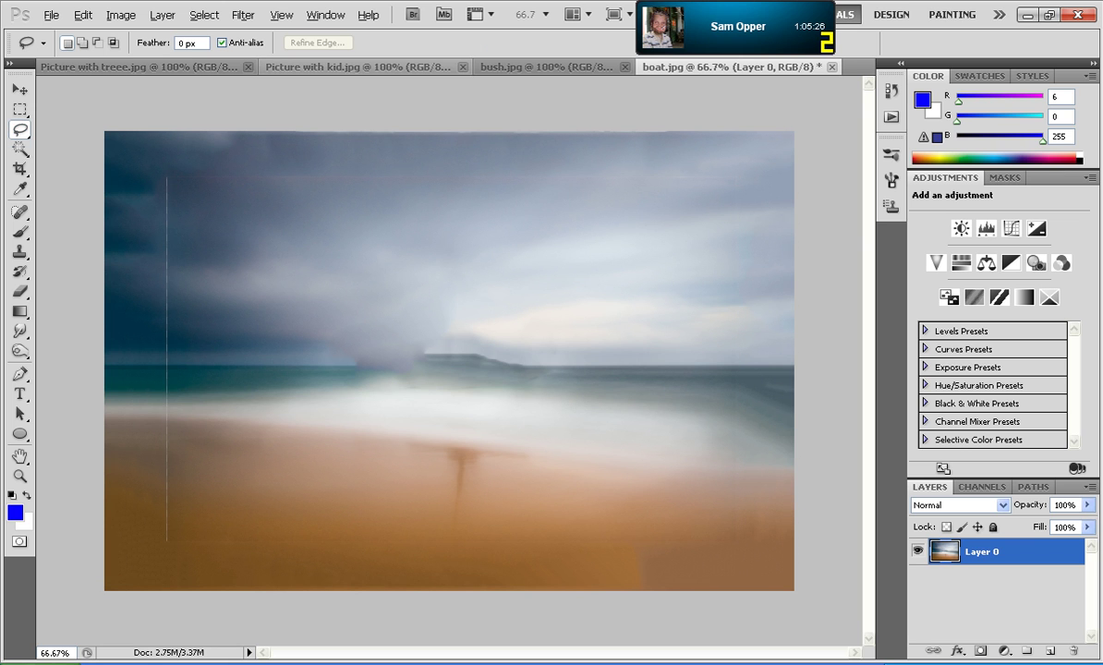
left_click_drag(162, 172, 183, 293)
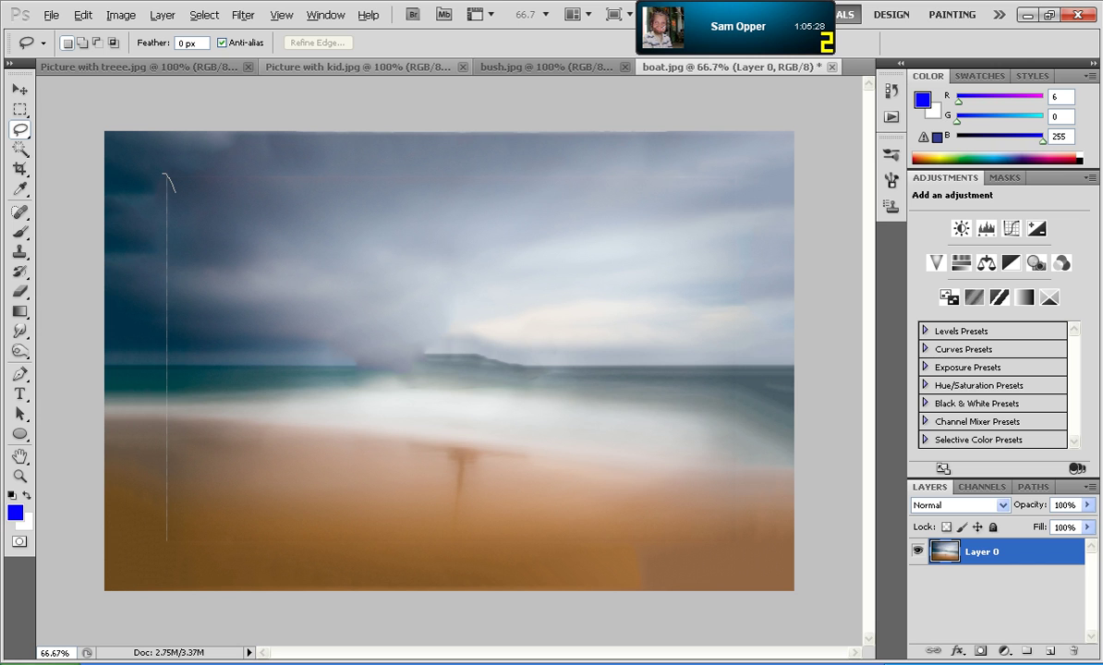